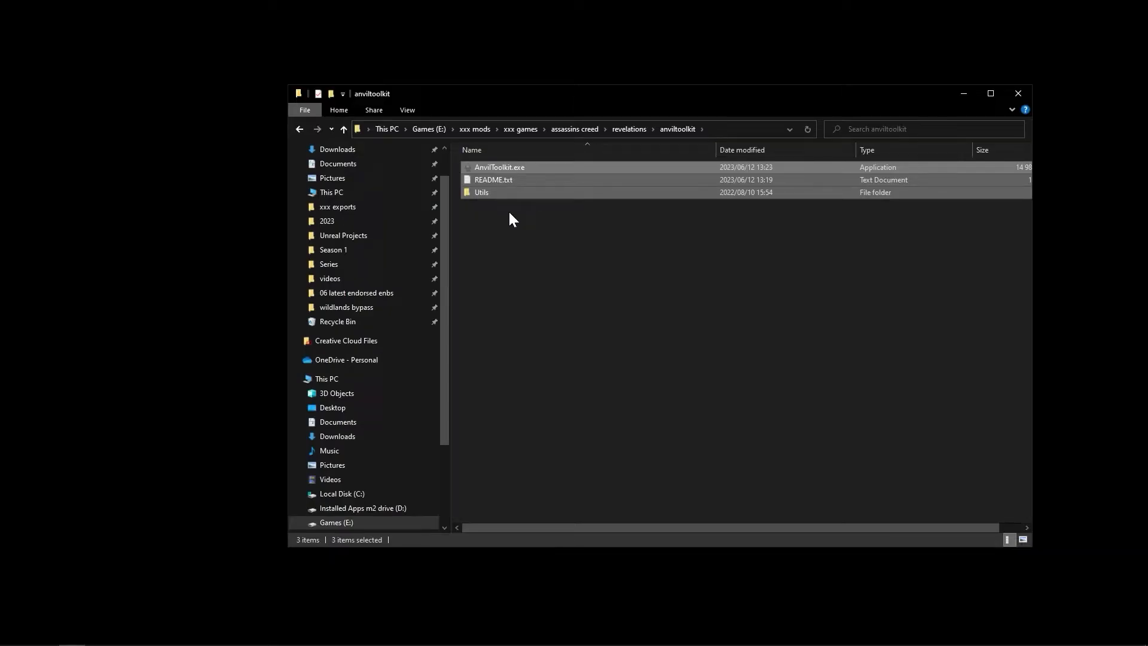
Point out the AnvilToolkit executable and the 872 MB DataPC_ACFE_Constantinople.forge in the Revelations folder.
click(510, 213)
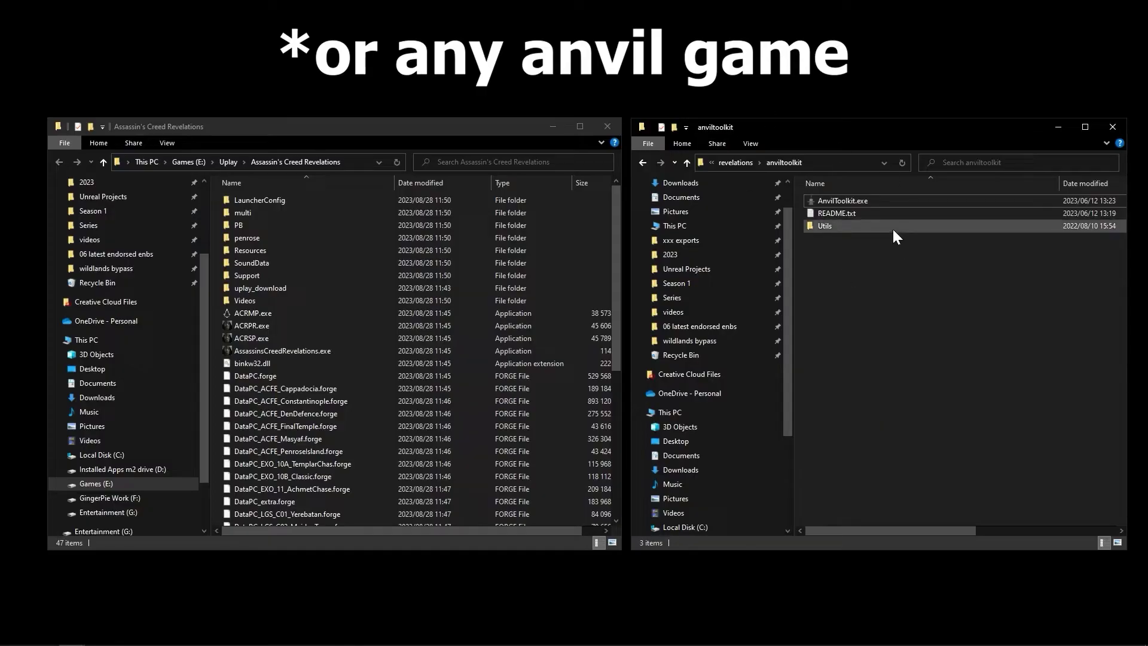
click(869, 203)
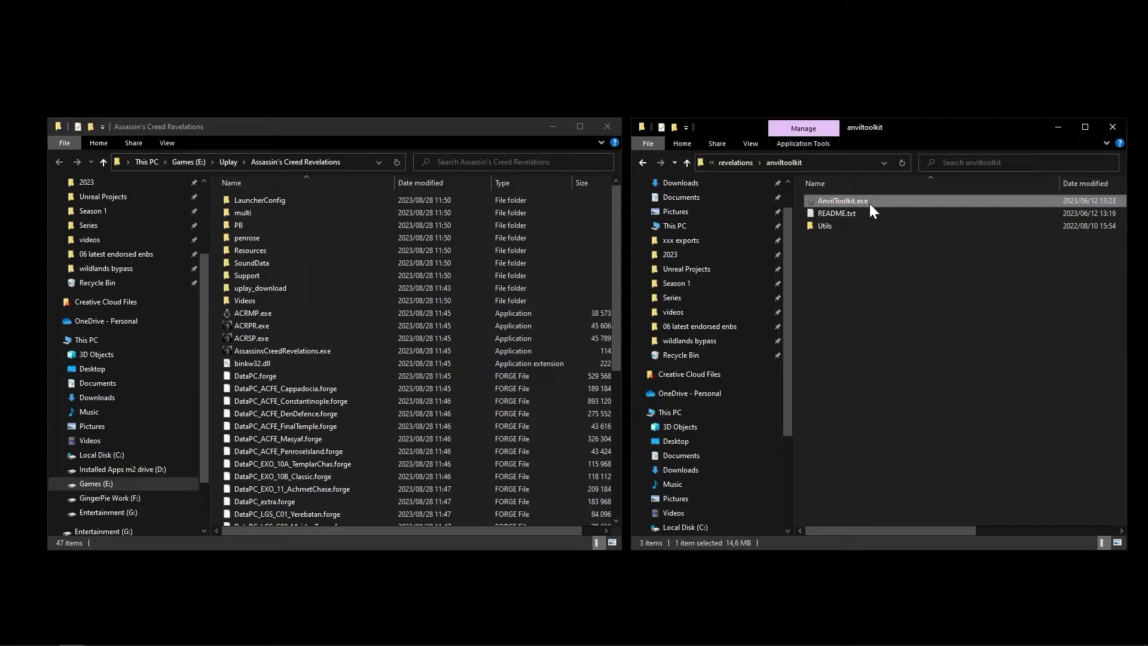
click(331, 404)
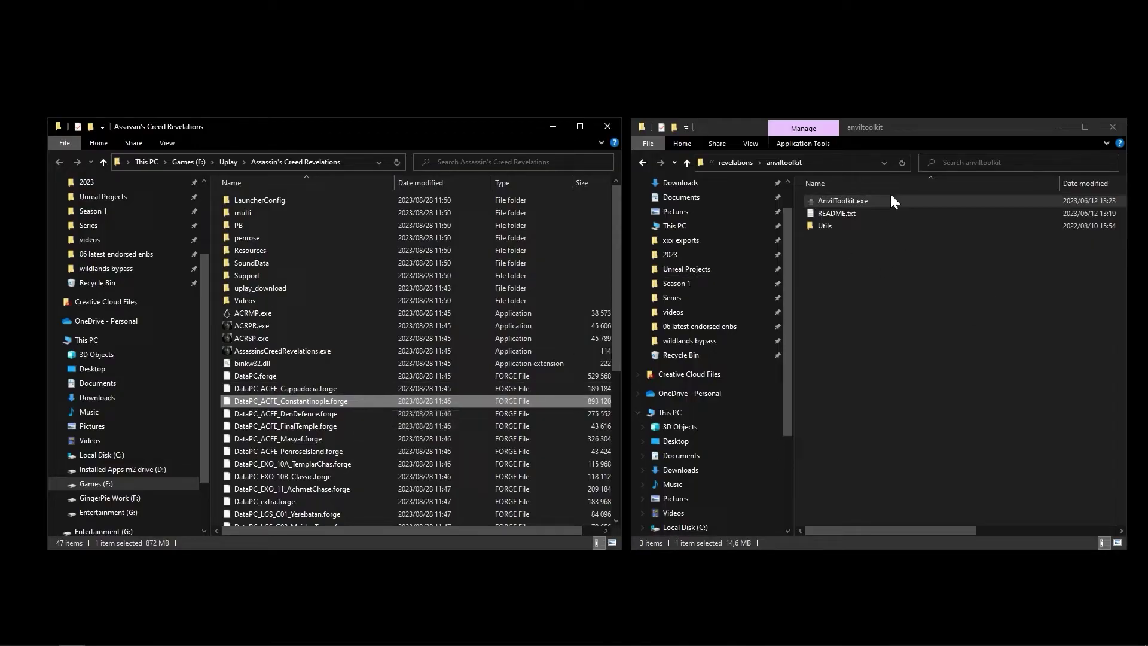
Launch AnvilToolkit v1.2.7, minimise both Explorer windows, and reposition the Game Selector and console.
click(857, 204)
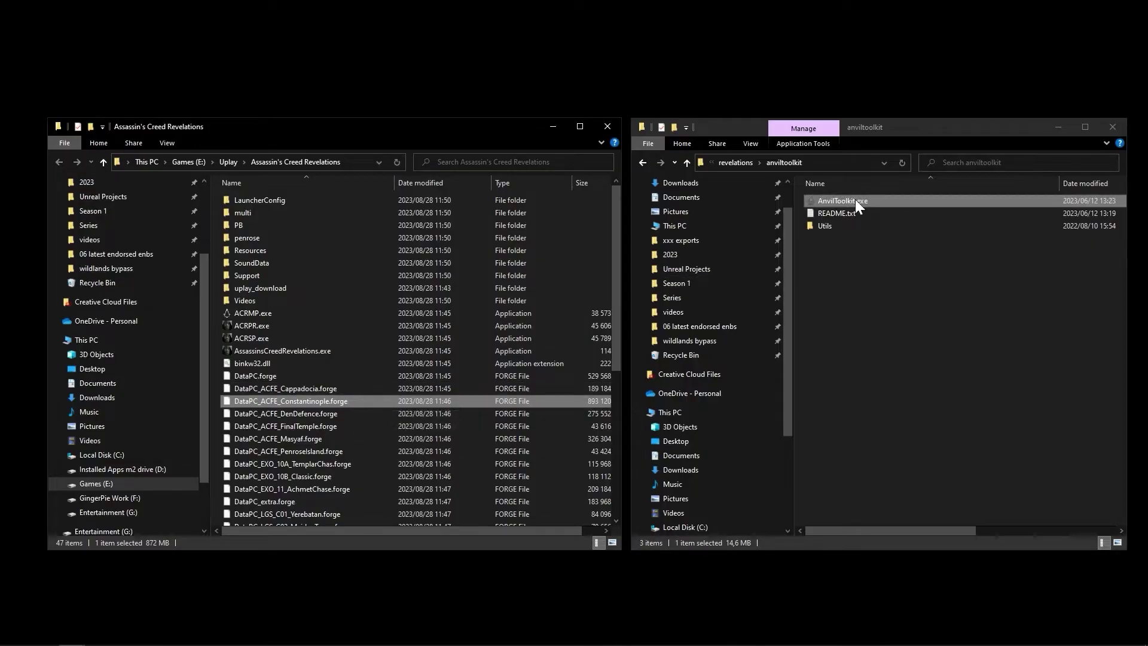
double_click(855, 201)
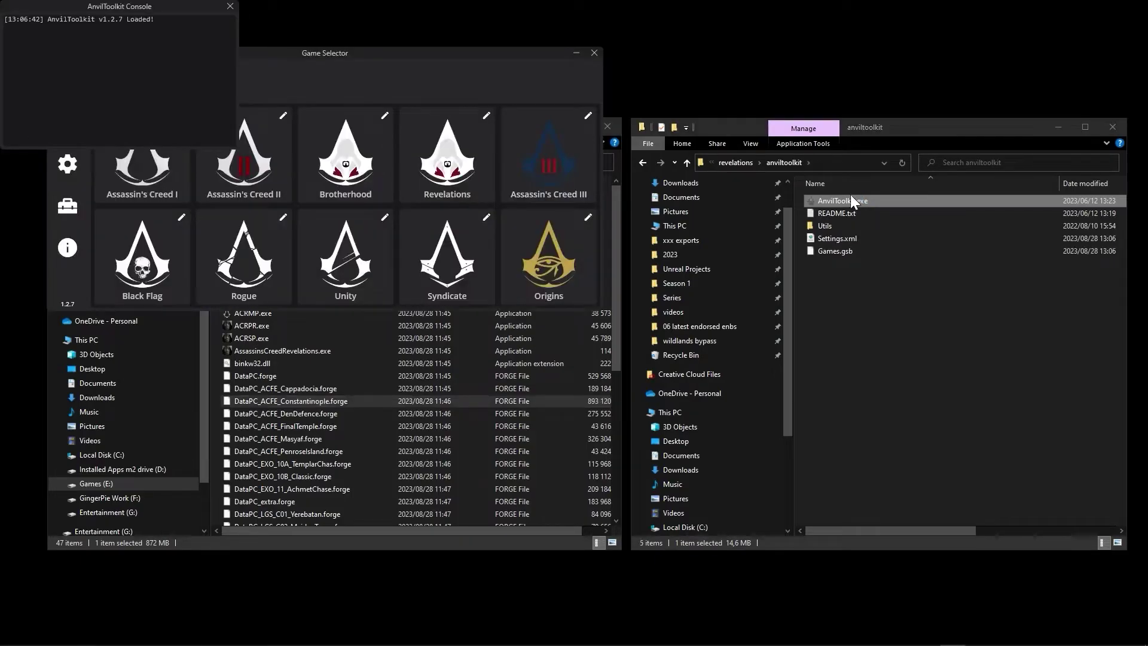
click(617, 195)
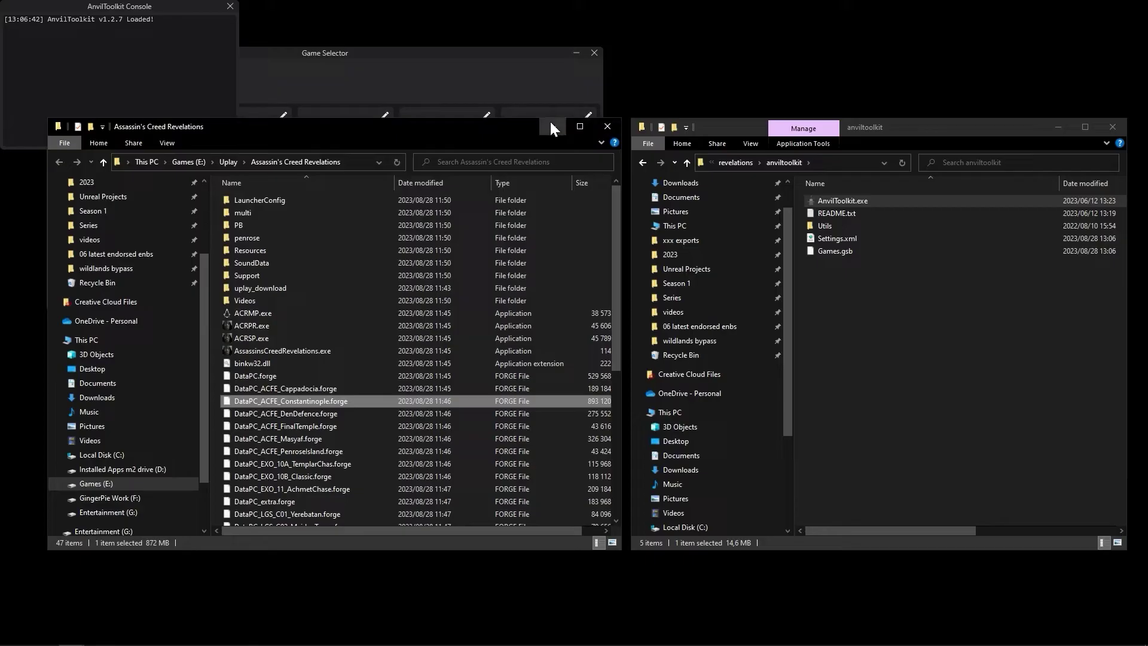
click(553, 126)
click(1060, 125)
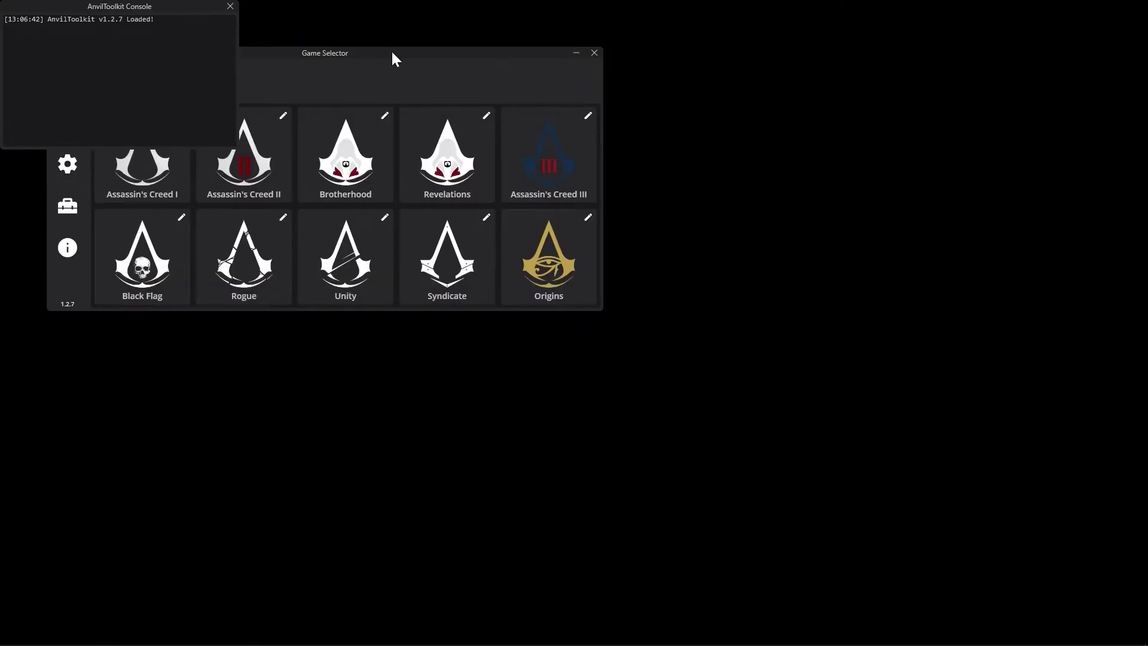
drag(392, 58, 731, 247)
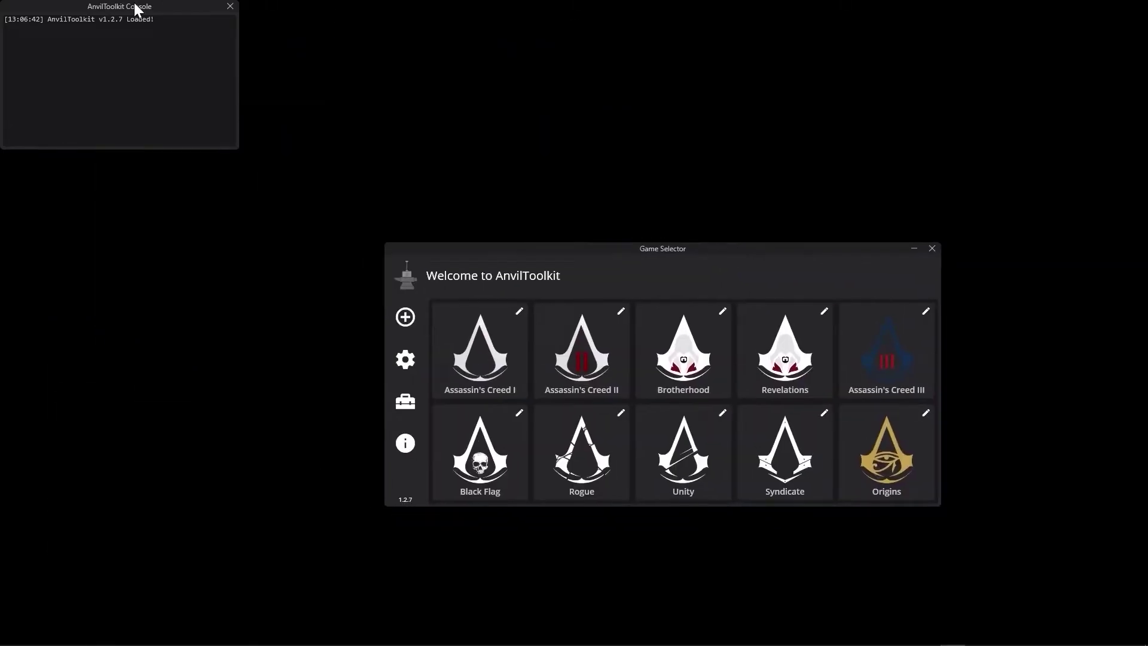
drag(136, 9, 363, 57)
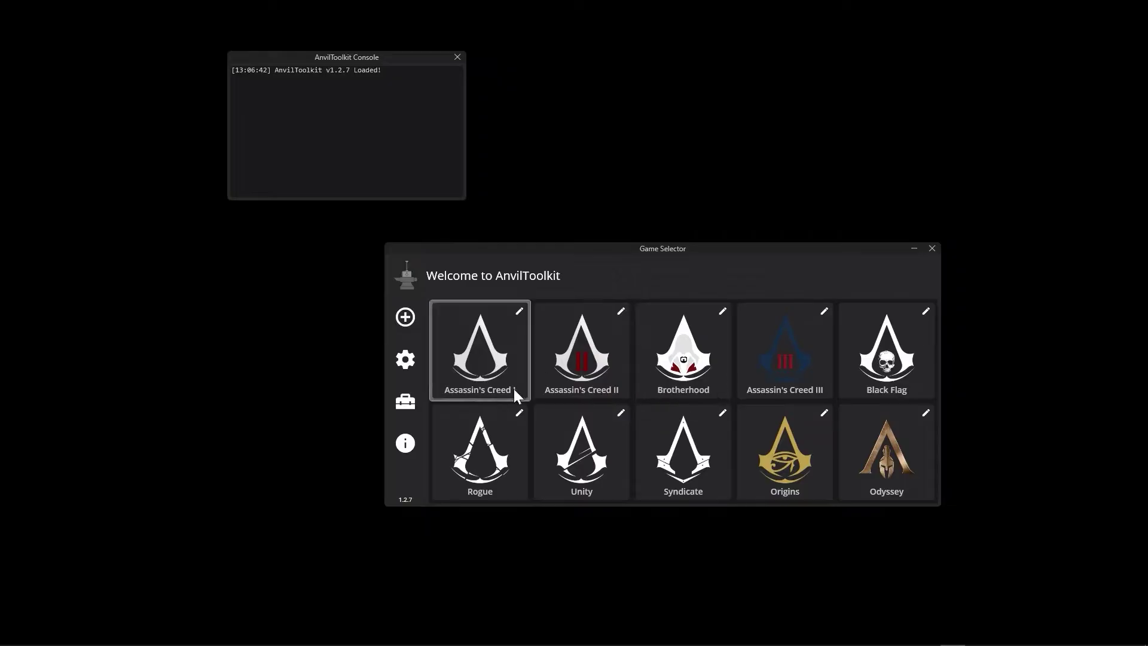
Add a new game entry using the Assassin's Creed Revelations preset.
click(405, 318)
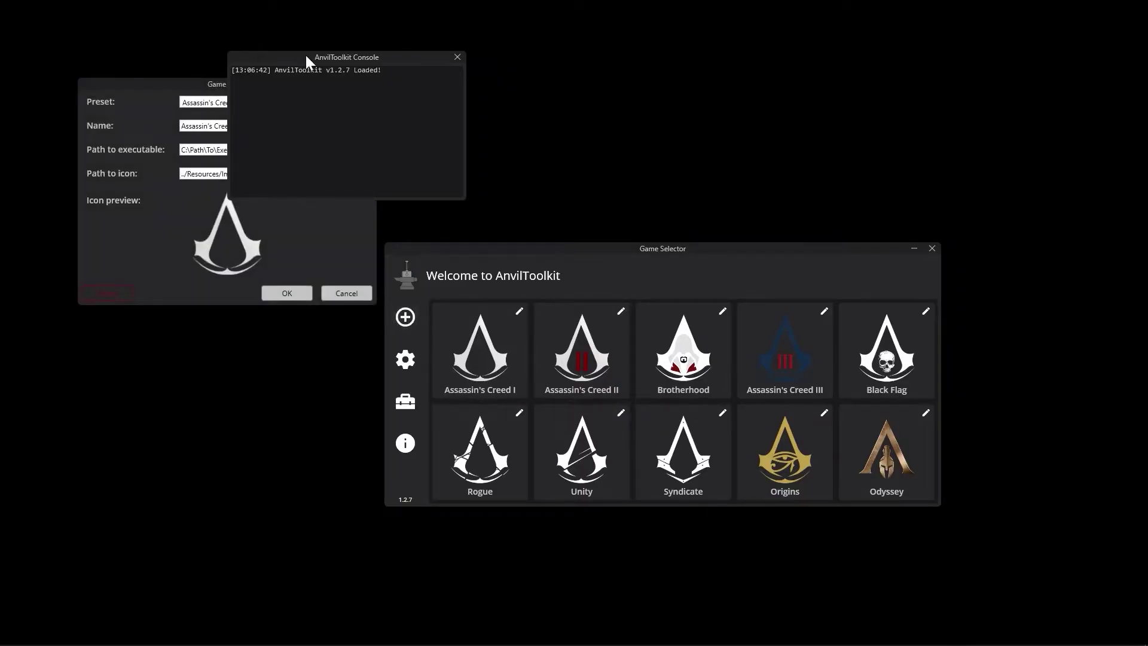
drag(307, 56, 795, 62)
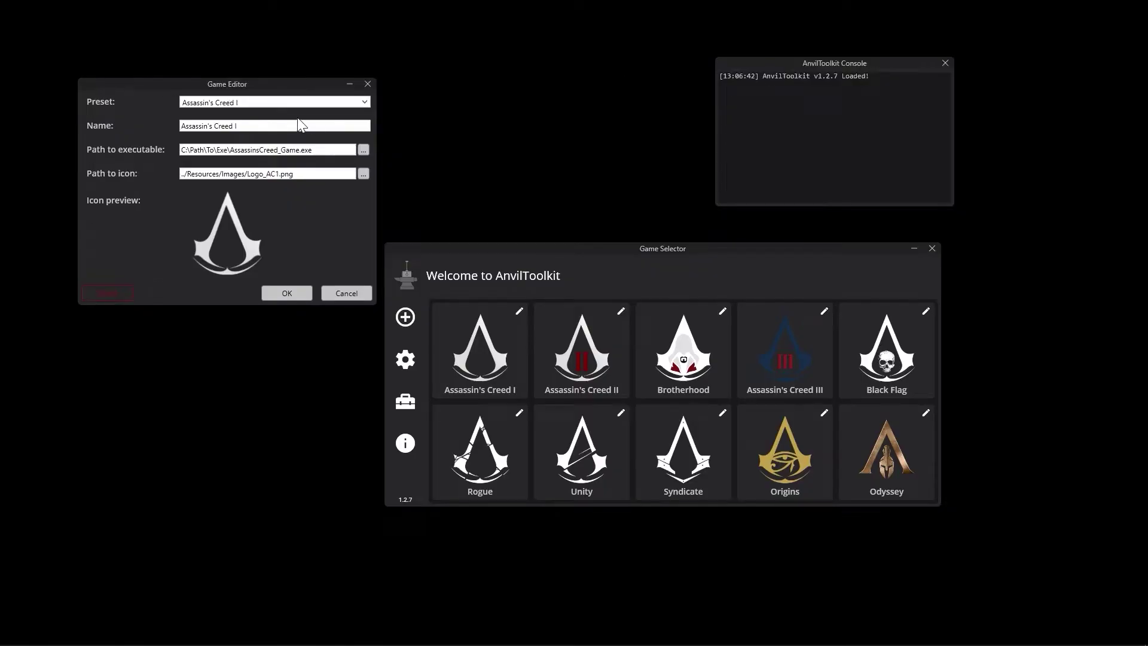
click(313, 103)
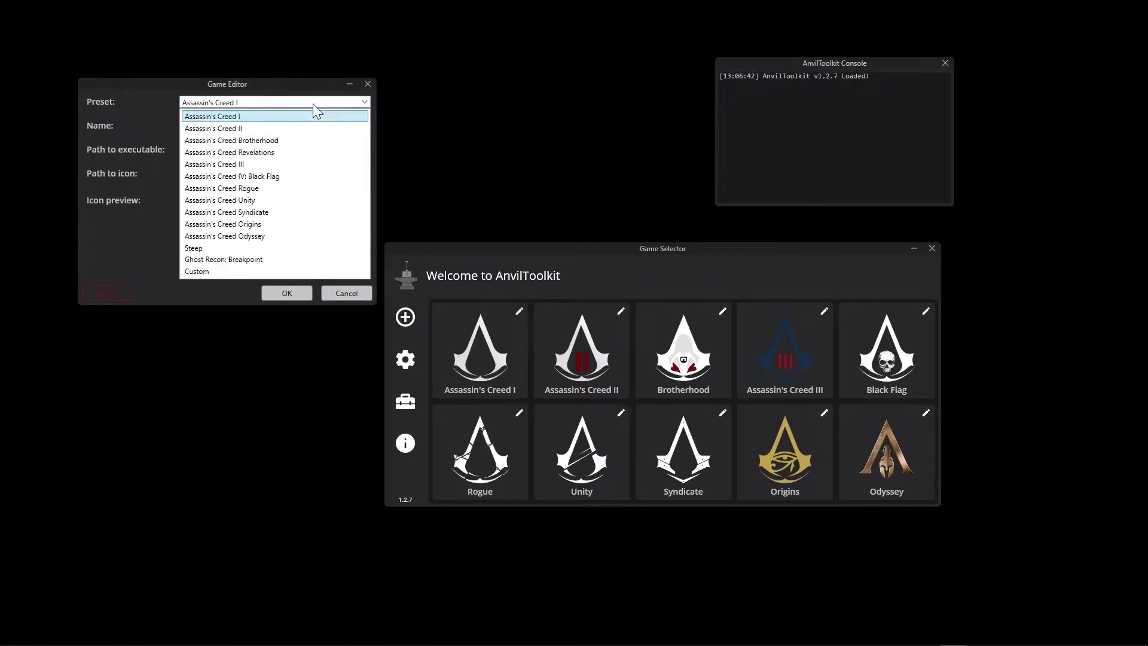
click(275, 153)
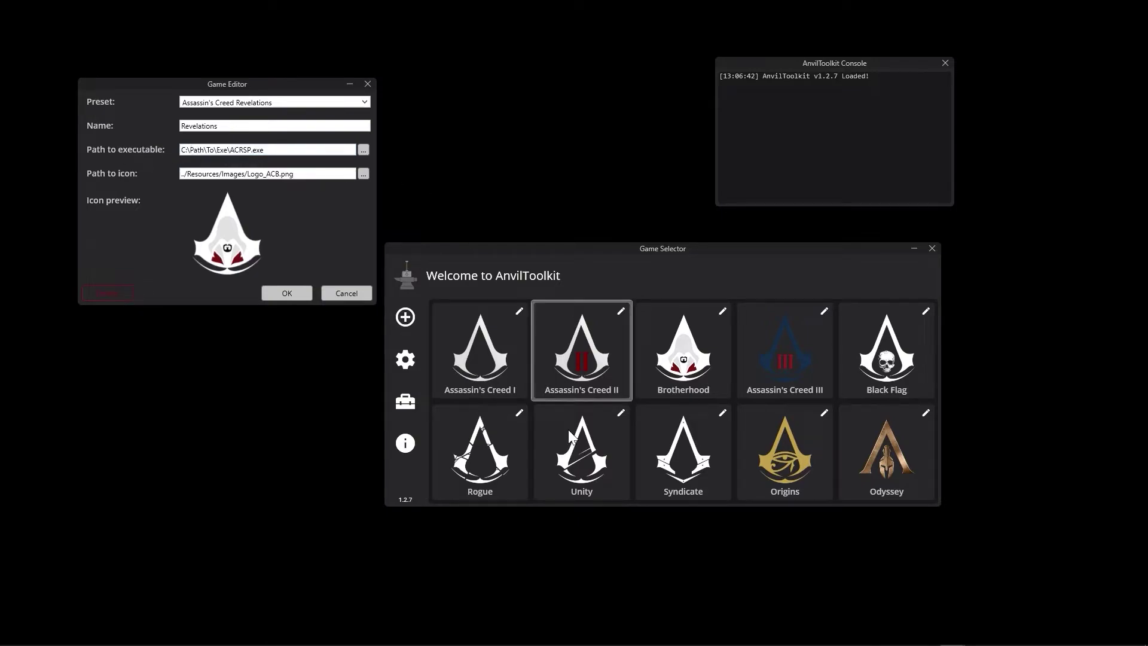
Set the entry's executable to E:\Uplay\Assassin's Creed Revelations\ACRSP.exe.
click(364, 149)
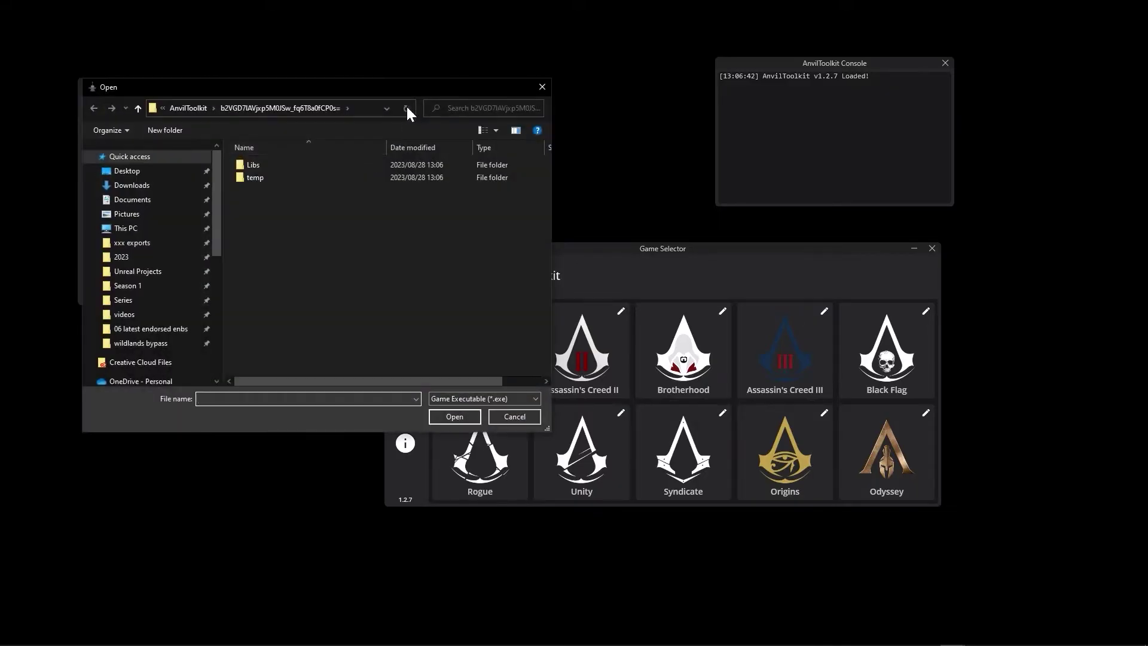
scroll(158, 327, down, 3)
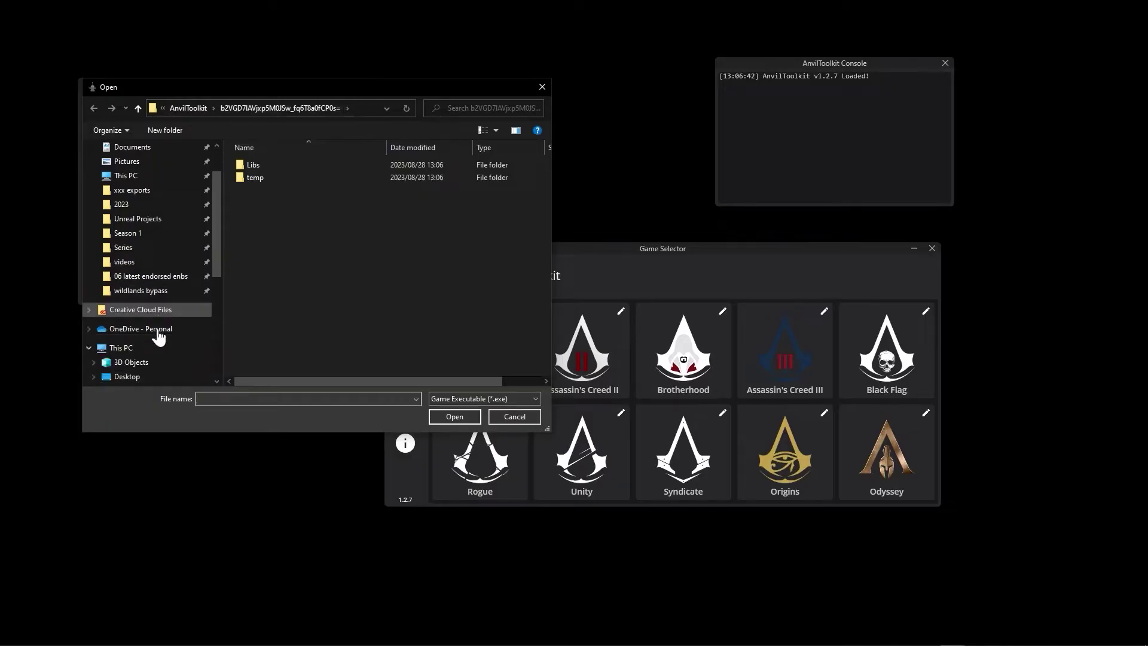
scroll(153, 326, down, 2)
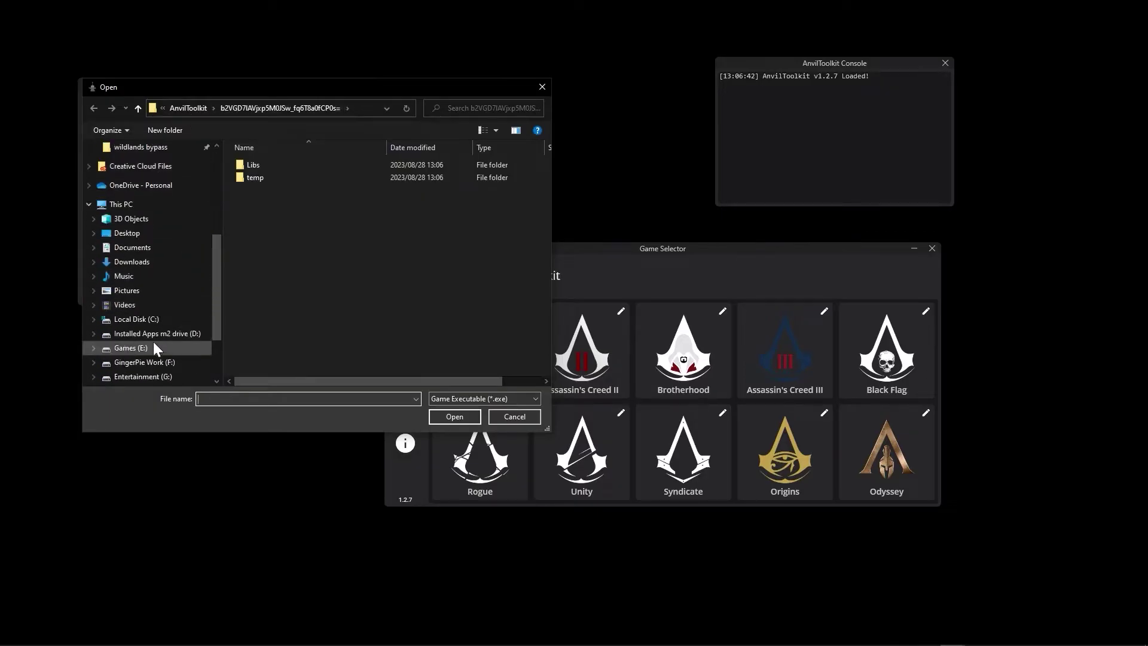
click(164, 347)
scroll(323, 302, down, 4)
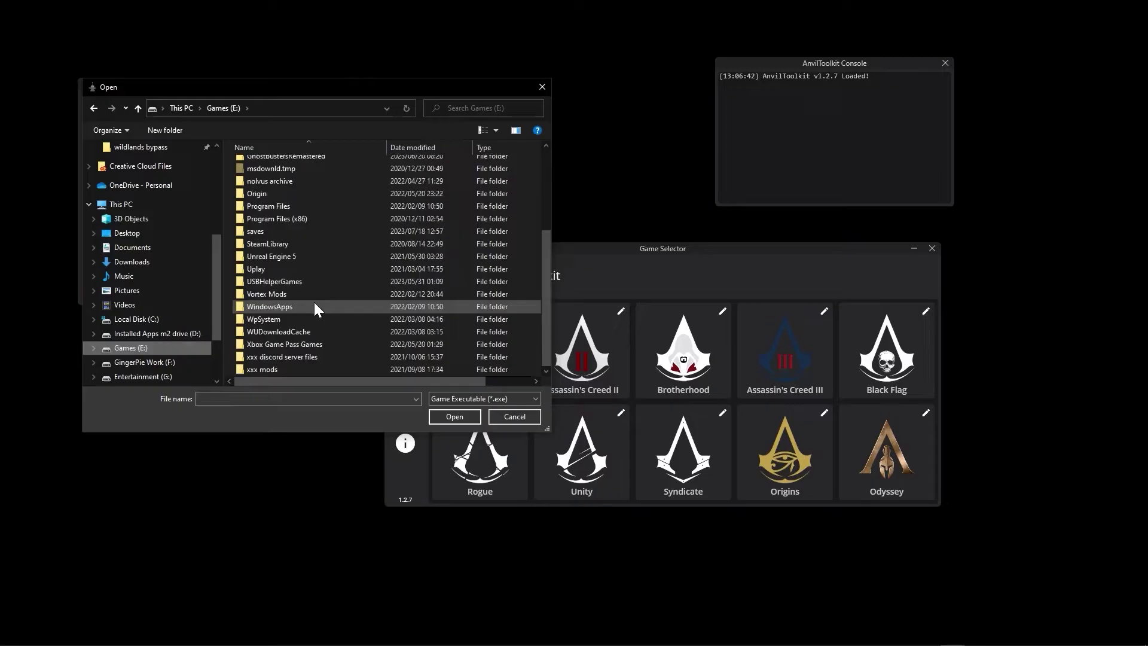
double_click(284, 269)
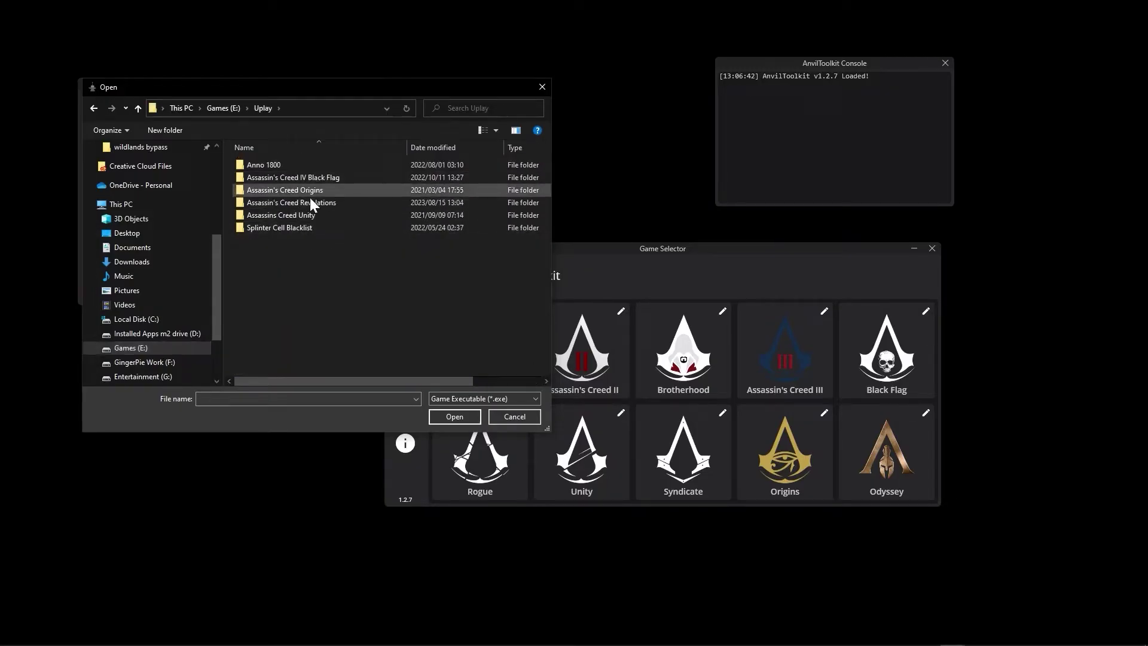
double_click(324, 202)
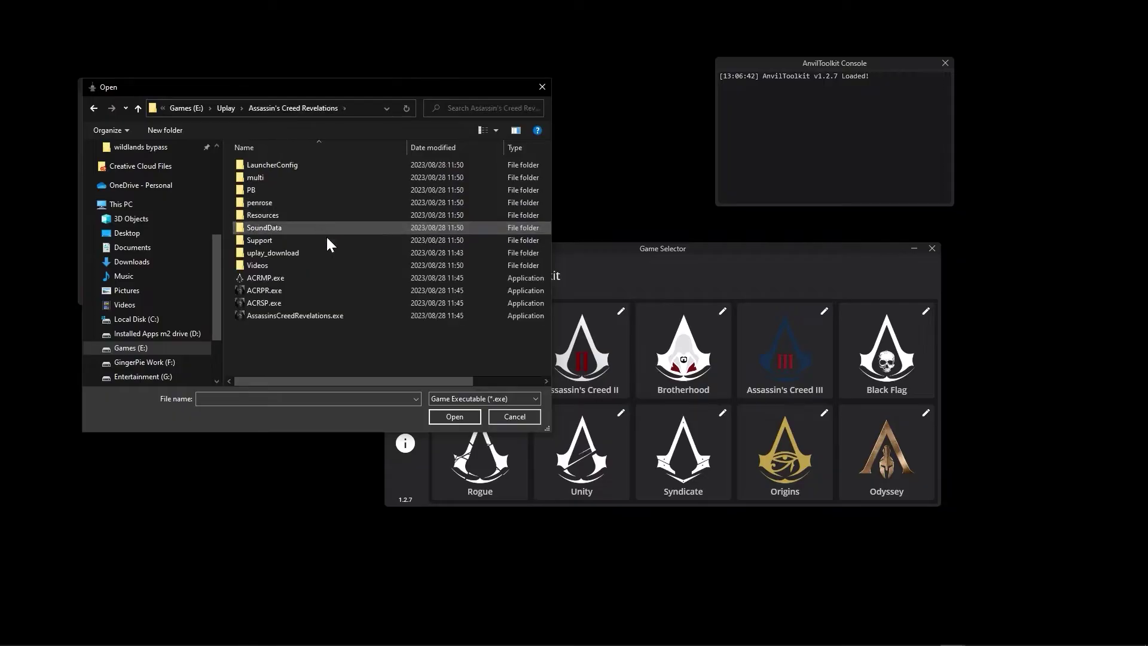
click(278, 301)
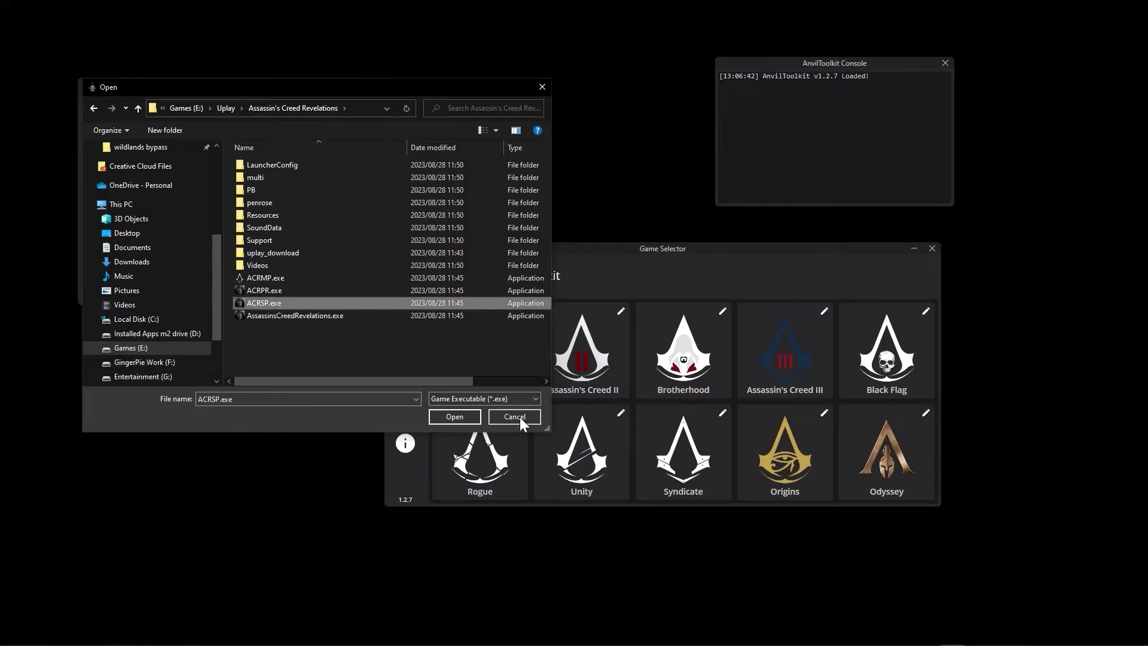
click(452, 416)
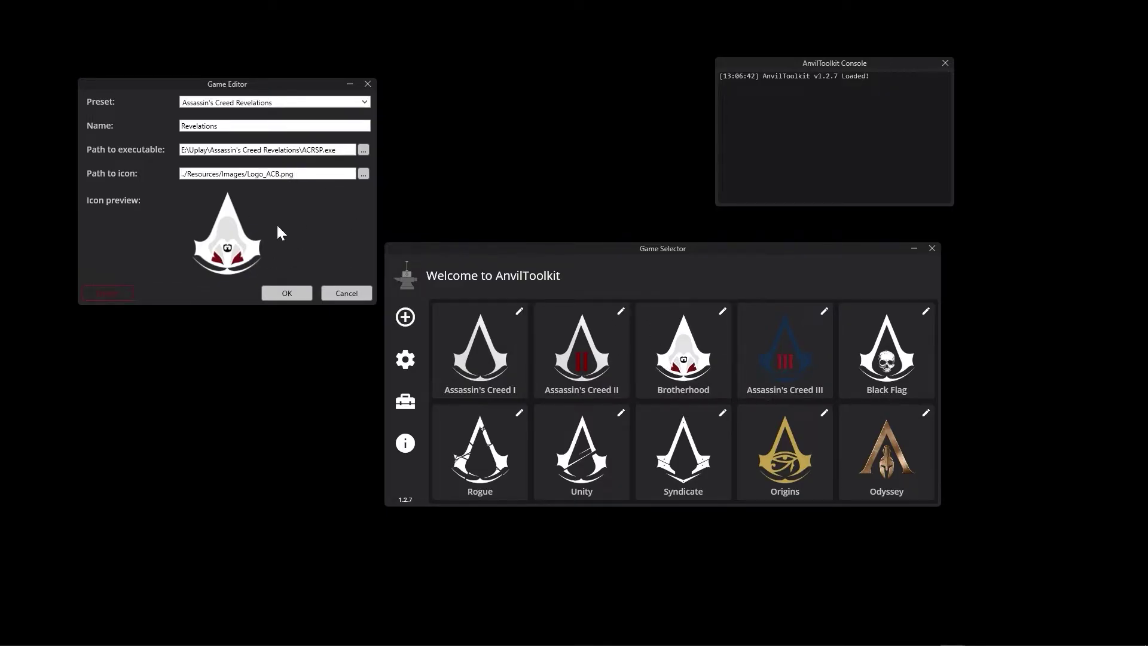
Save the Revelations entry, reopen its settings, and cancel the executable file picker unchanged.
click(287, 293)
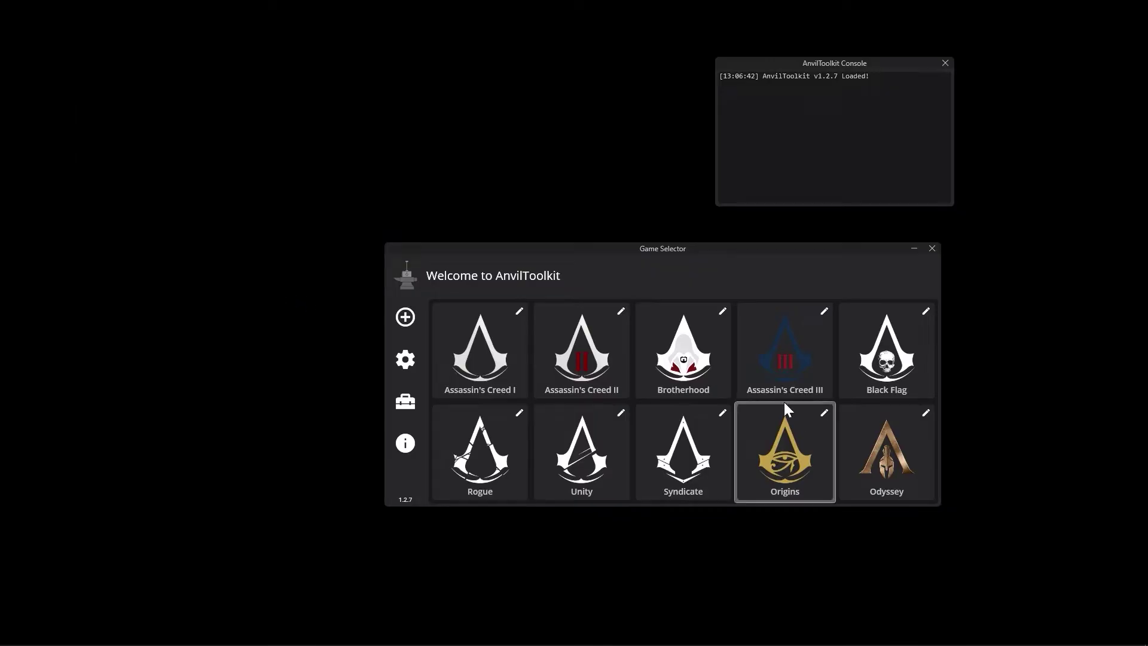
scroll(784, 404, down, 2)
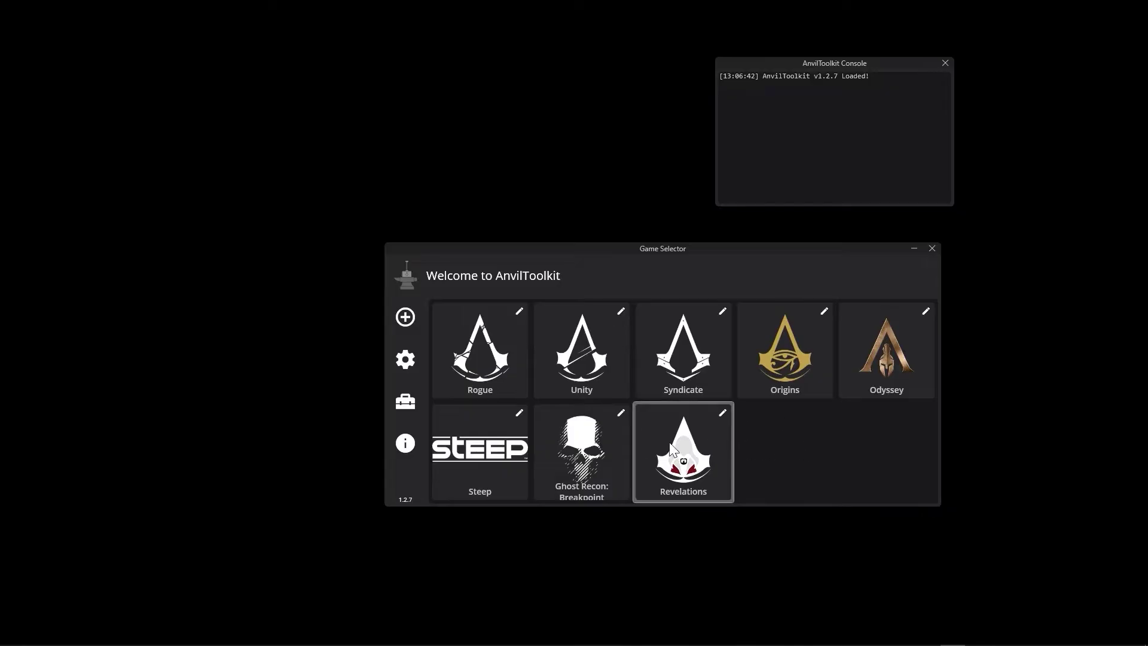
click(722, 414)
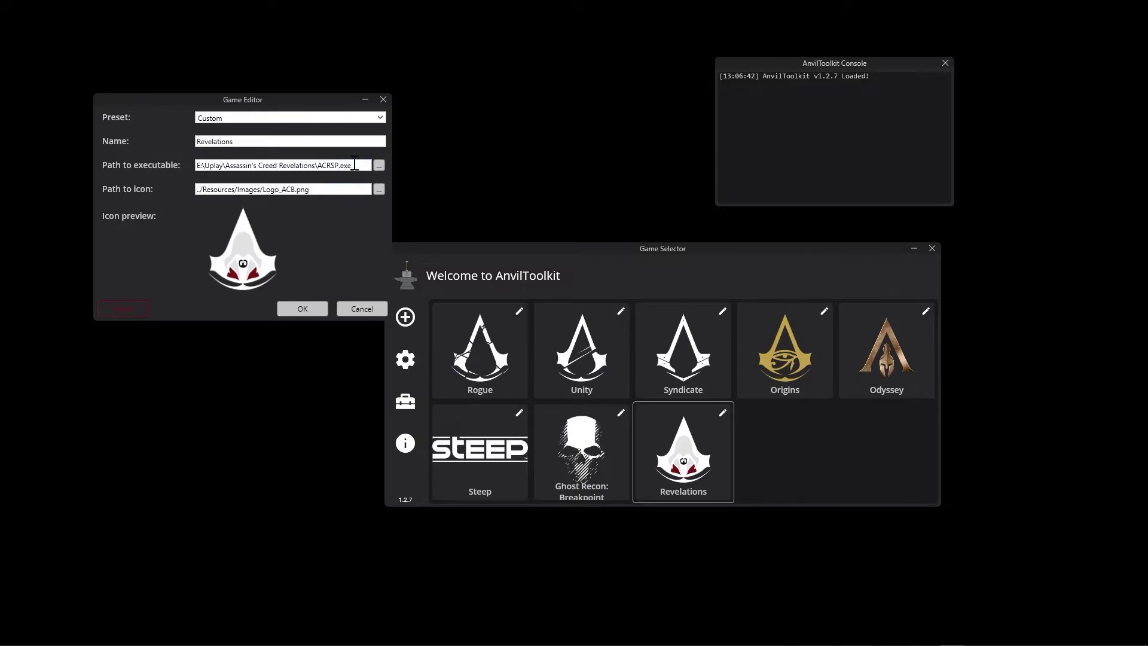
click(378, 166)
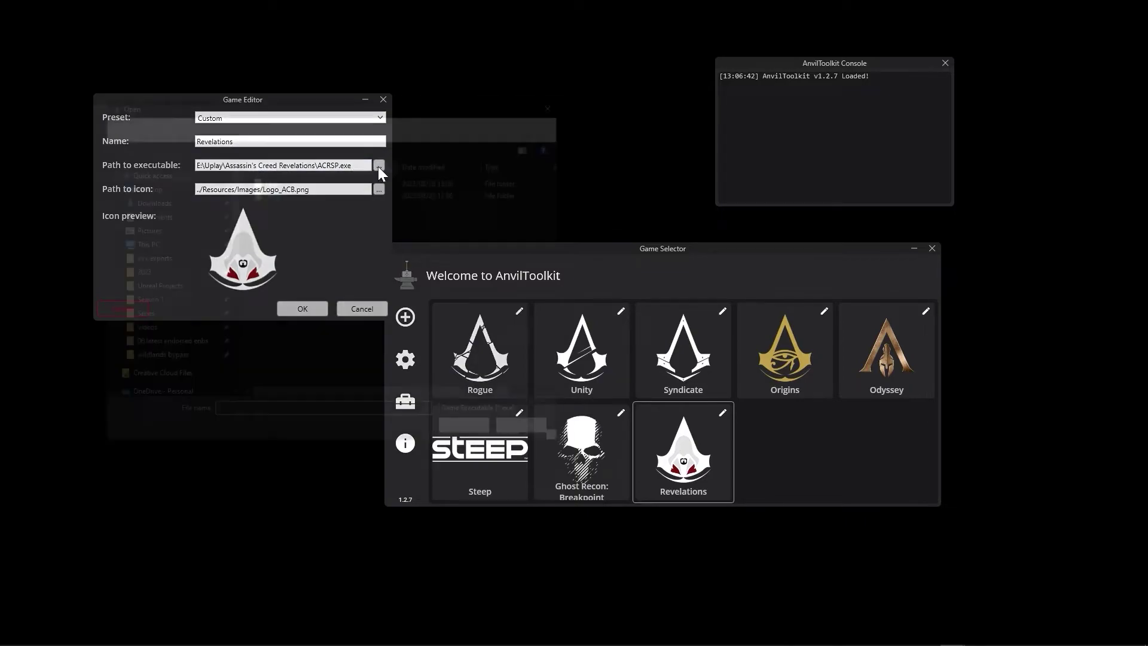
click(551, 102)
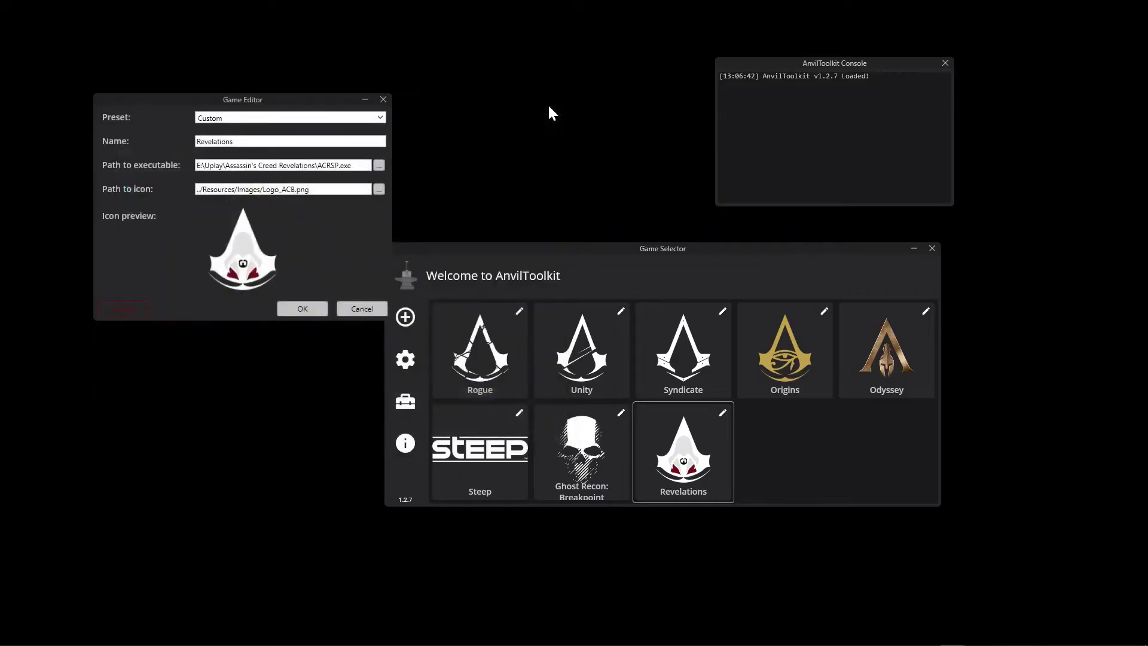
Save the Revelations entry and accept downloading its missing game file list.
click(303, 310)
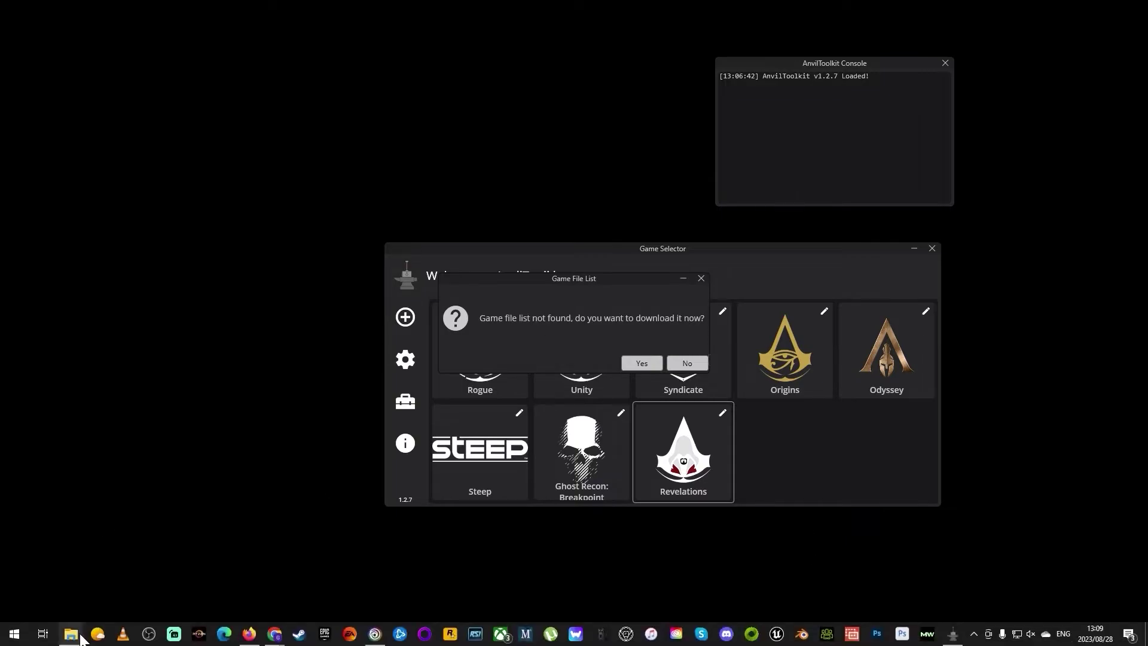
click(117, 538)
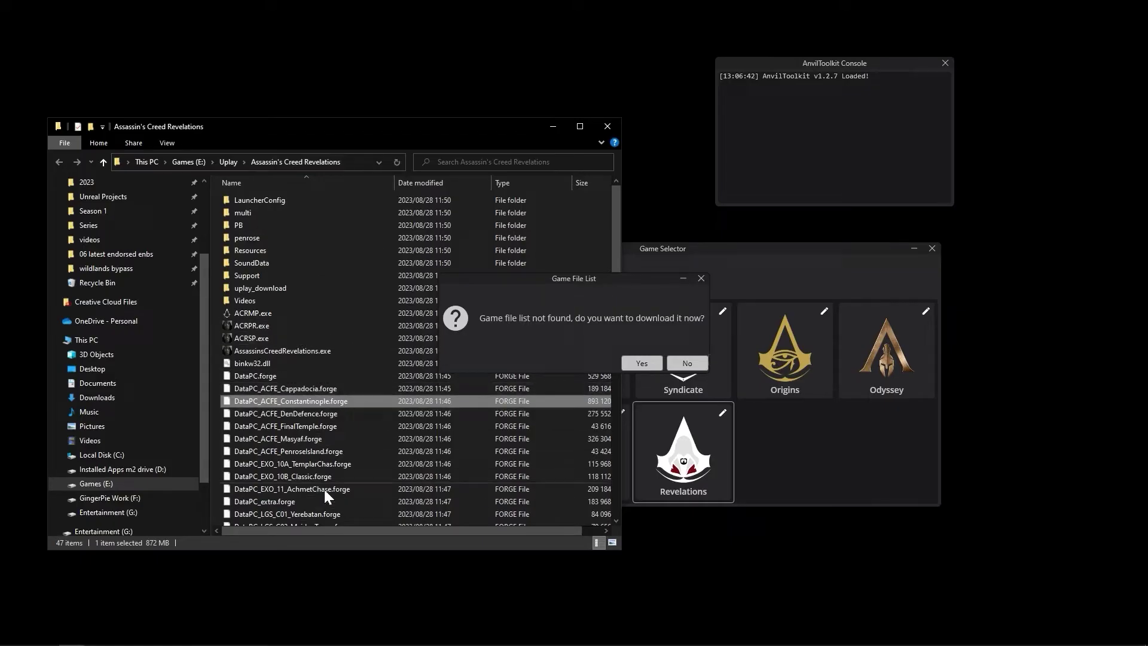
click(549, 124)
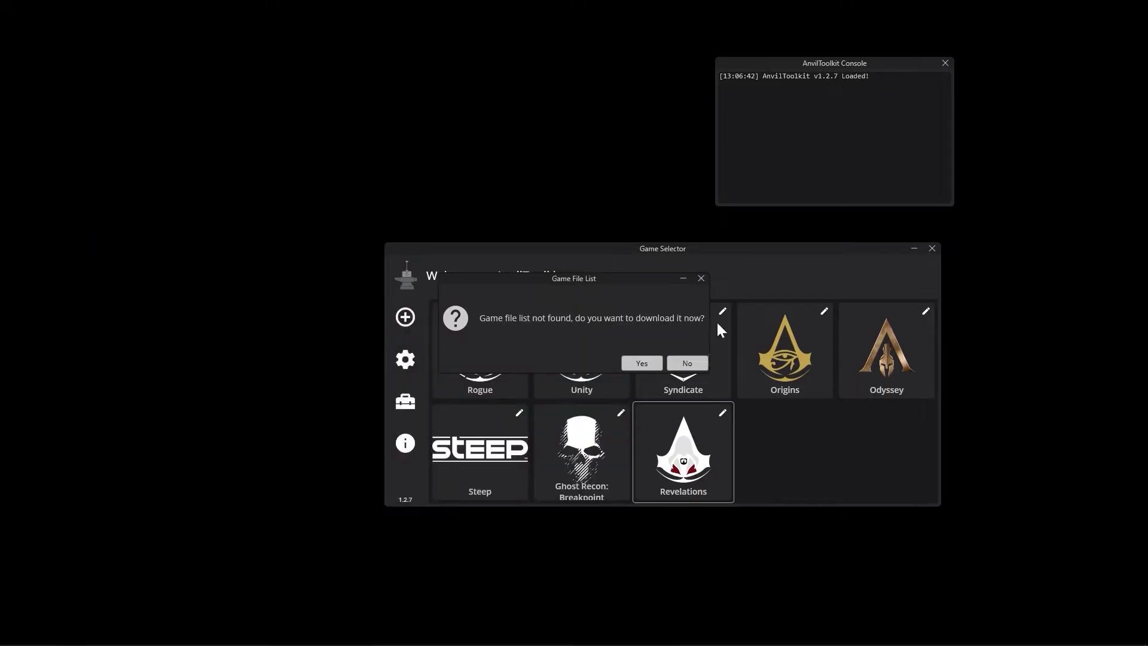
click(641, 363)
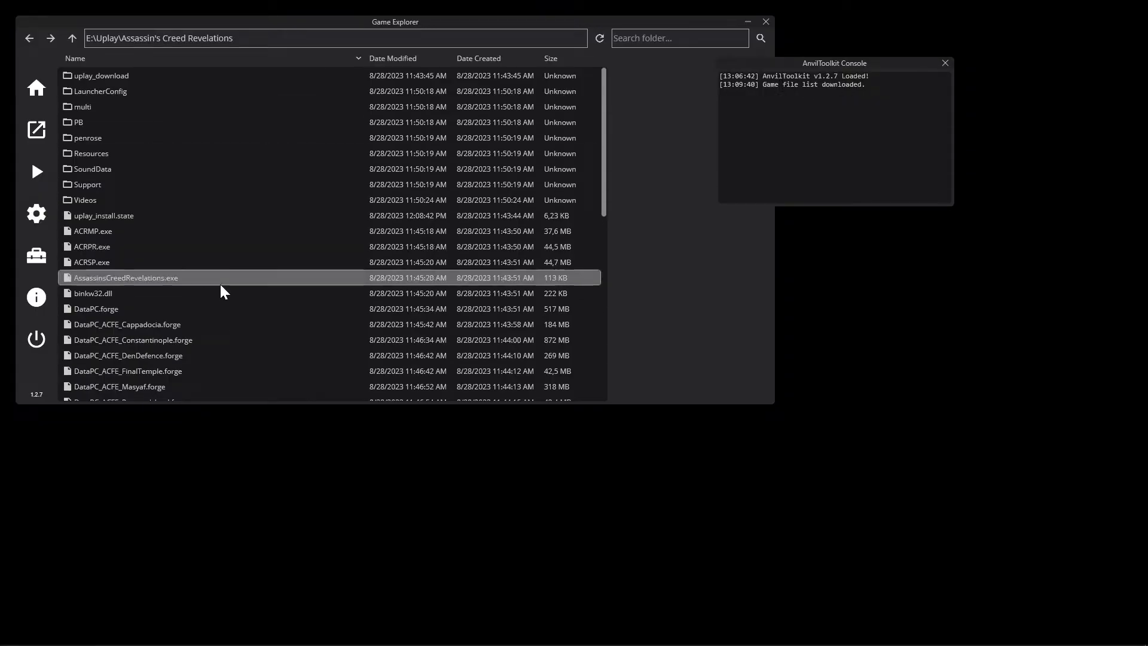
Minimise the anviltoolkit folder window and move the Revelations game folder window to the right.
mouse_move(239, 641)
mouse_move(76, 640)
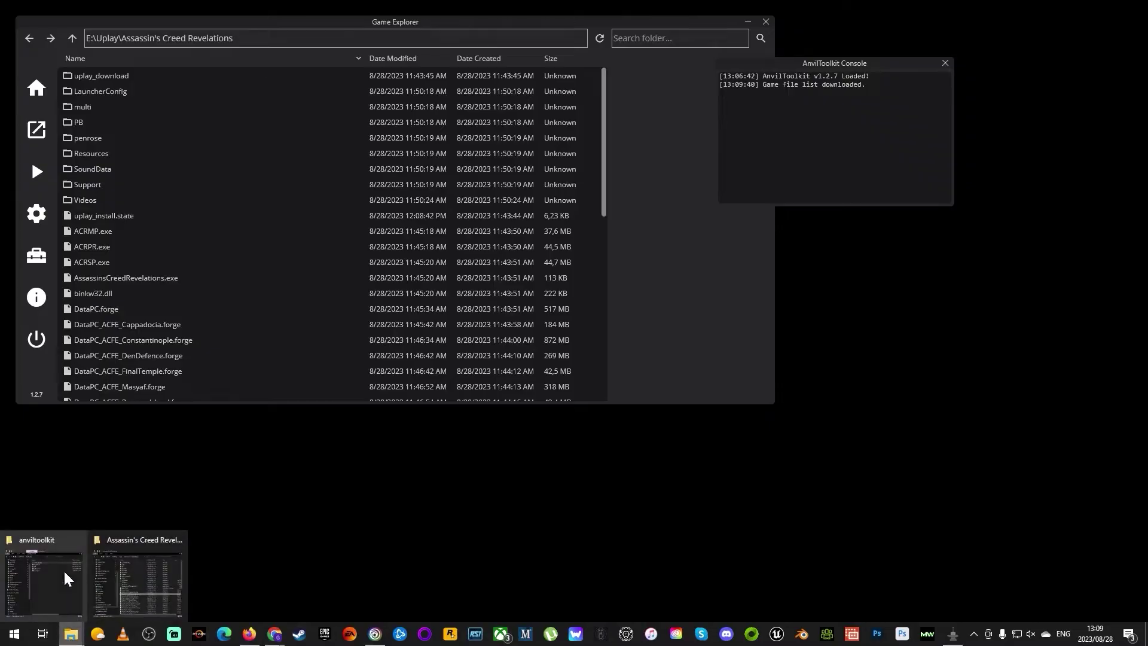
click(50, 538)
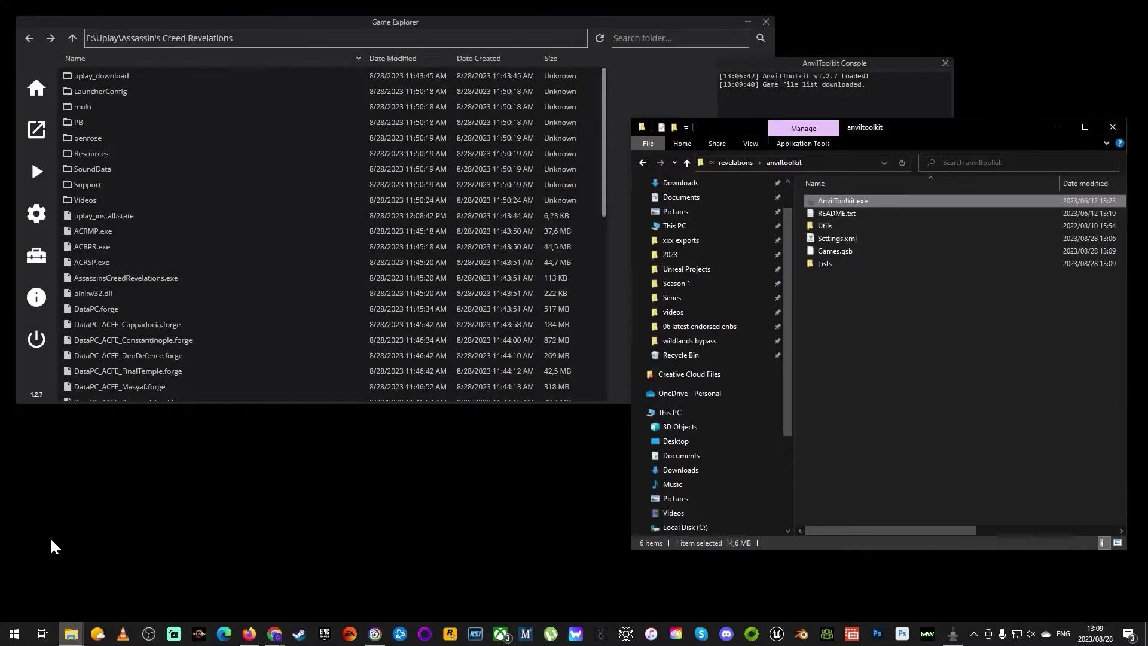
click(1057, 128)
mouse_move(78, 639)
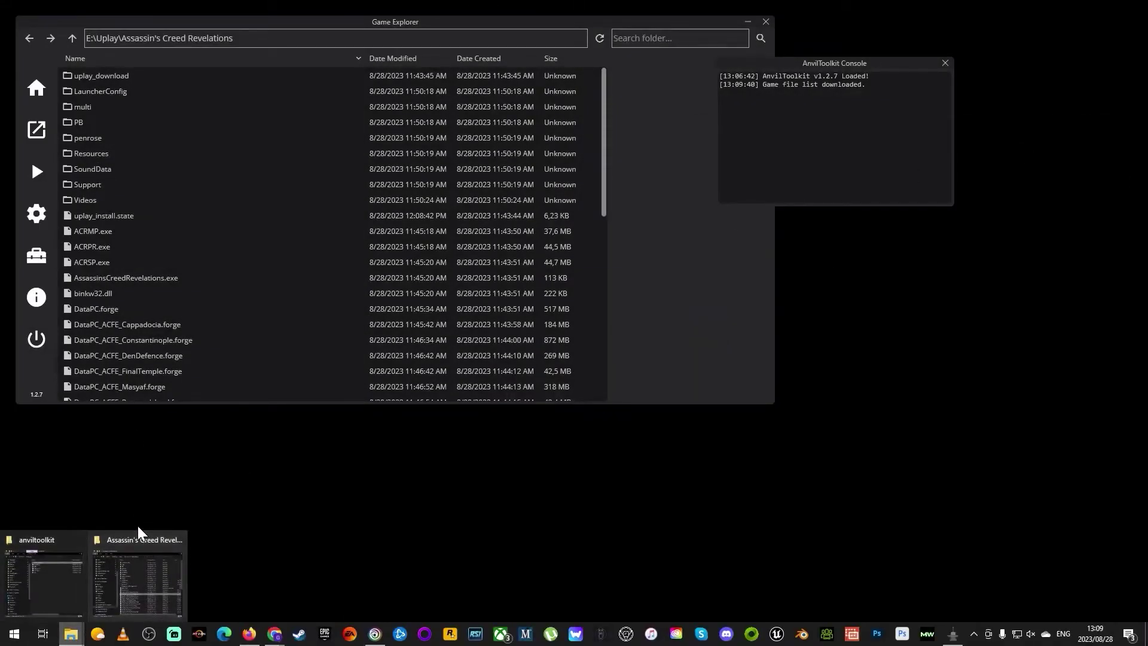
click(141, 532)
drag(532, 132, 926, 99)
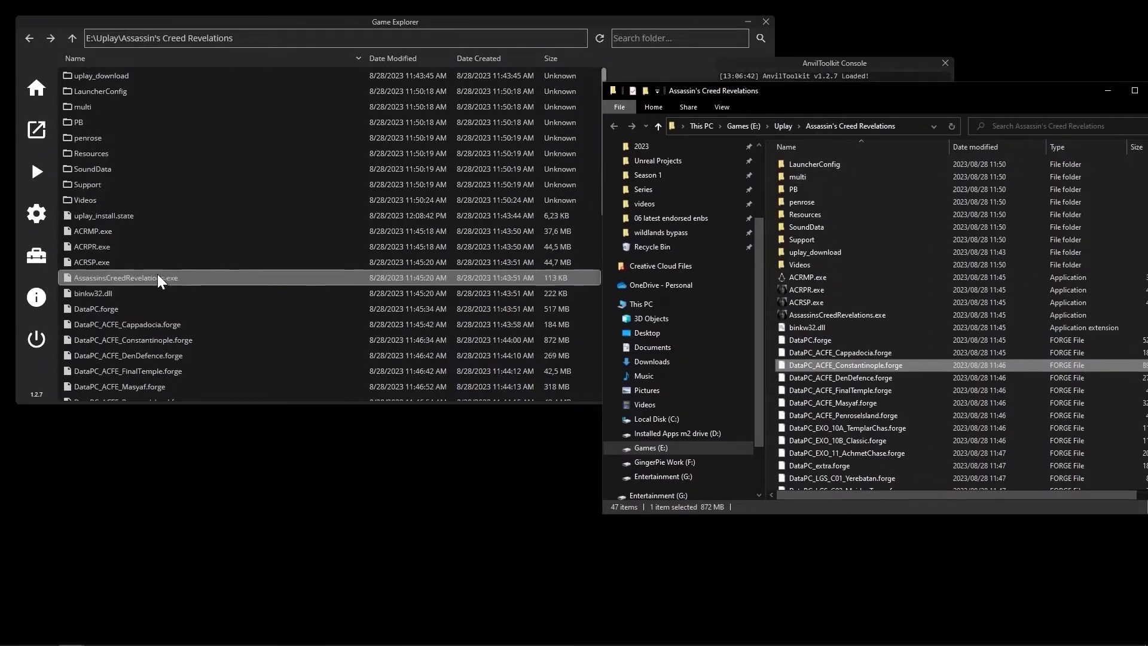
Inspect uplay_install.state, Cappadocia and DenDefence forge details in Game Explorer, then minimise the folder window.
click(139, 216)
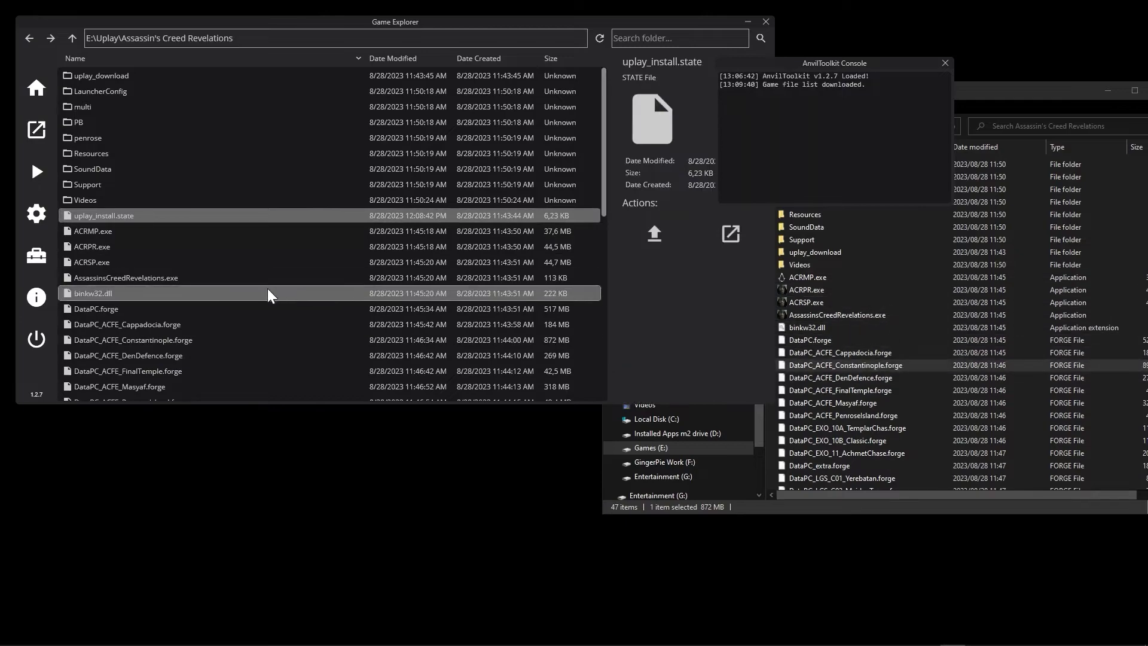
click(186, 325)
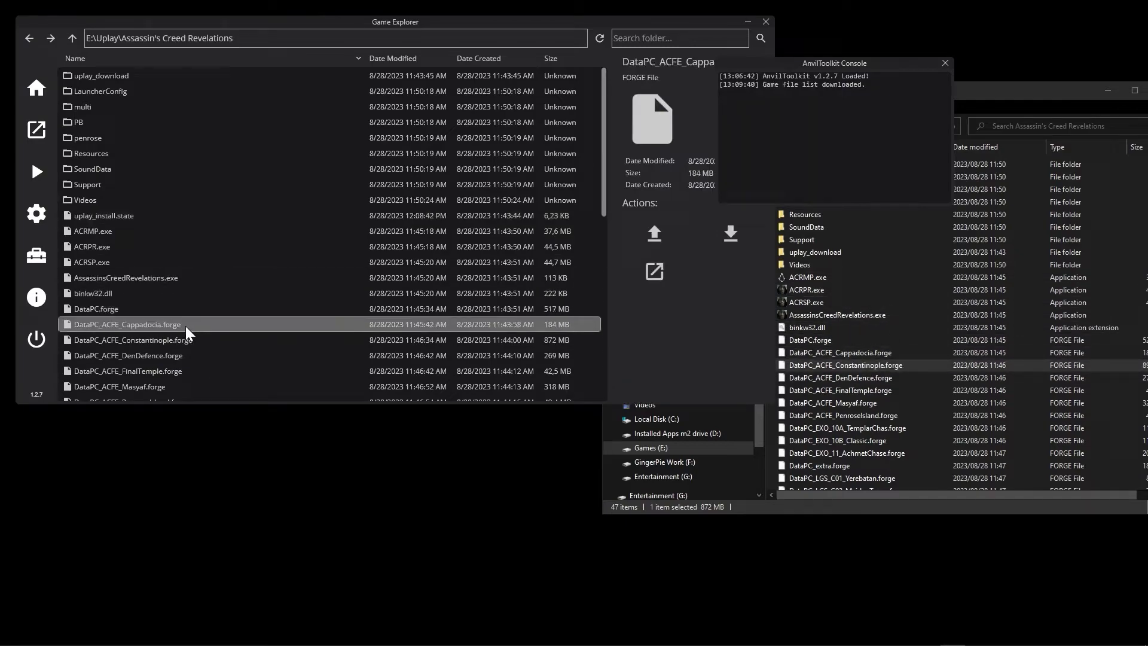
scroll(216, 293, down, 2)
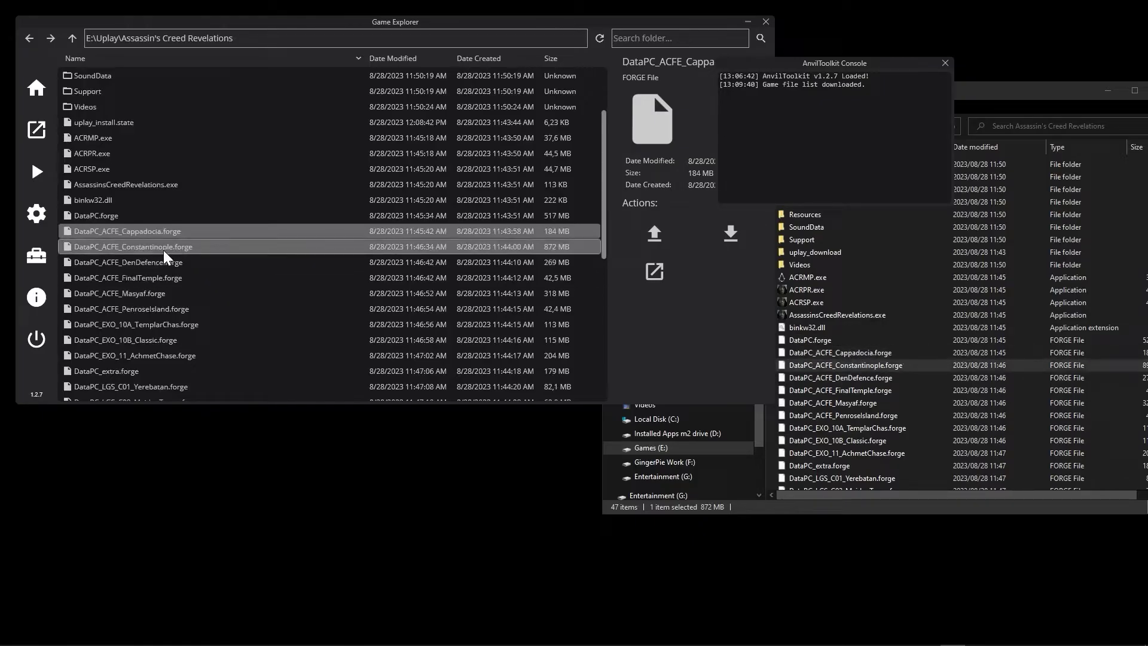
click(855, 381)
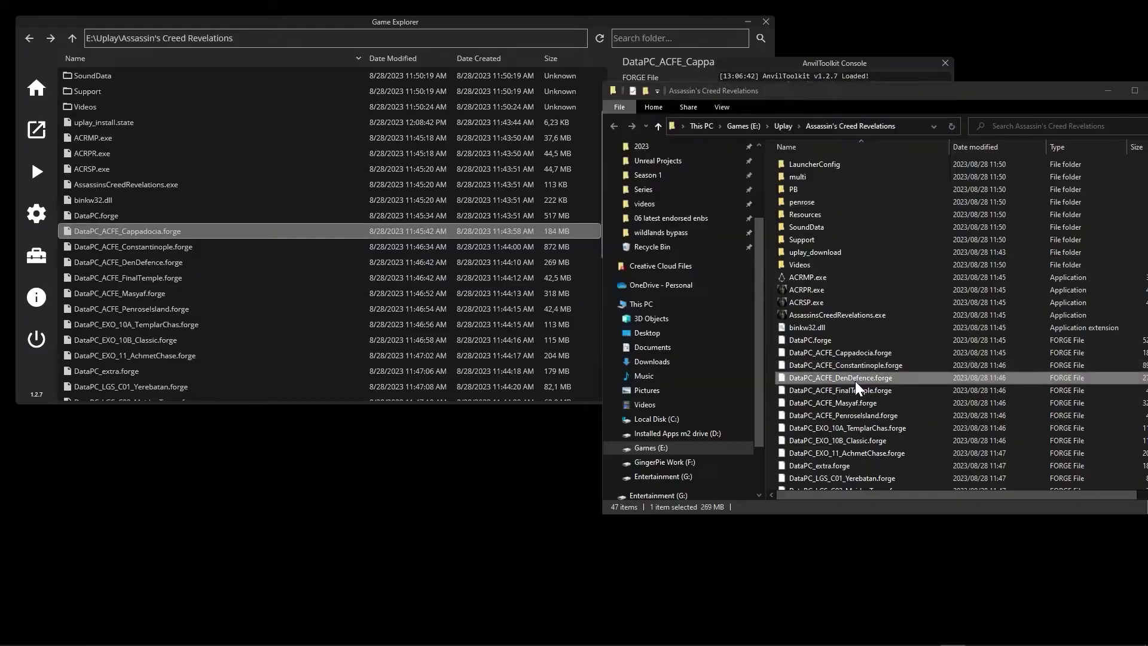
click(146, 266)
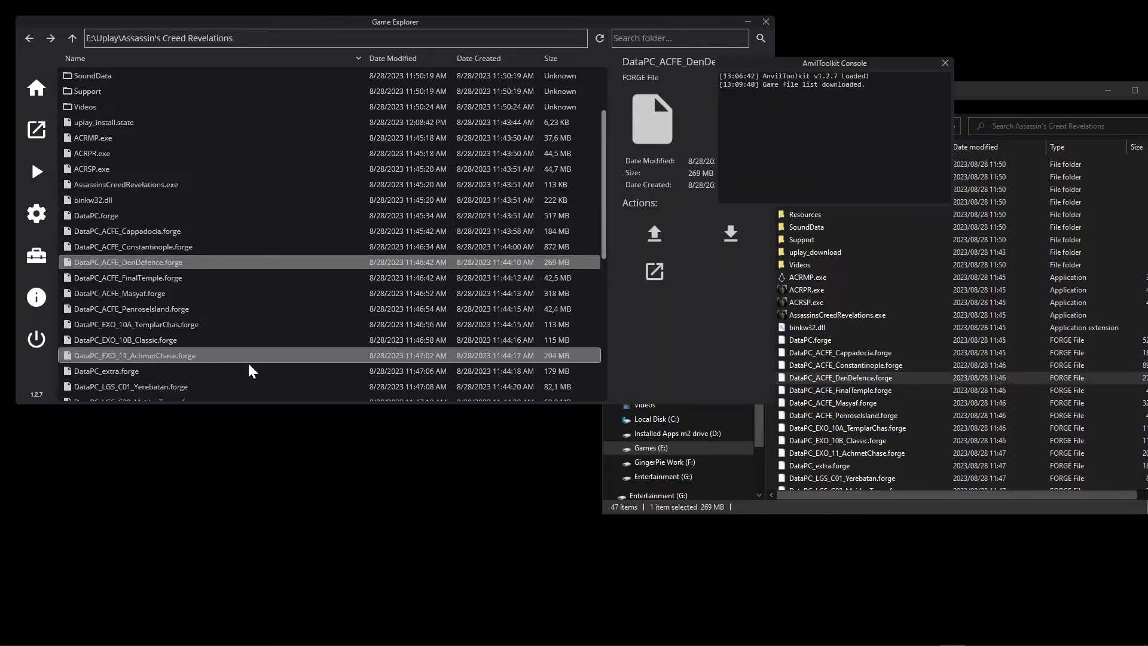
click(1108, 90)
drag(501, 23, 544, 103)
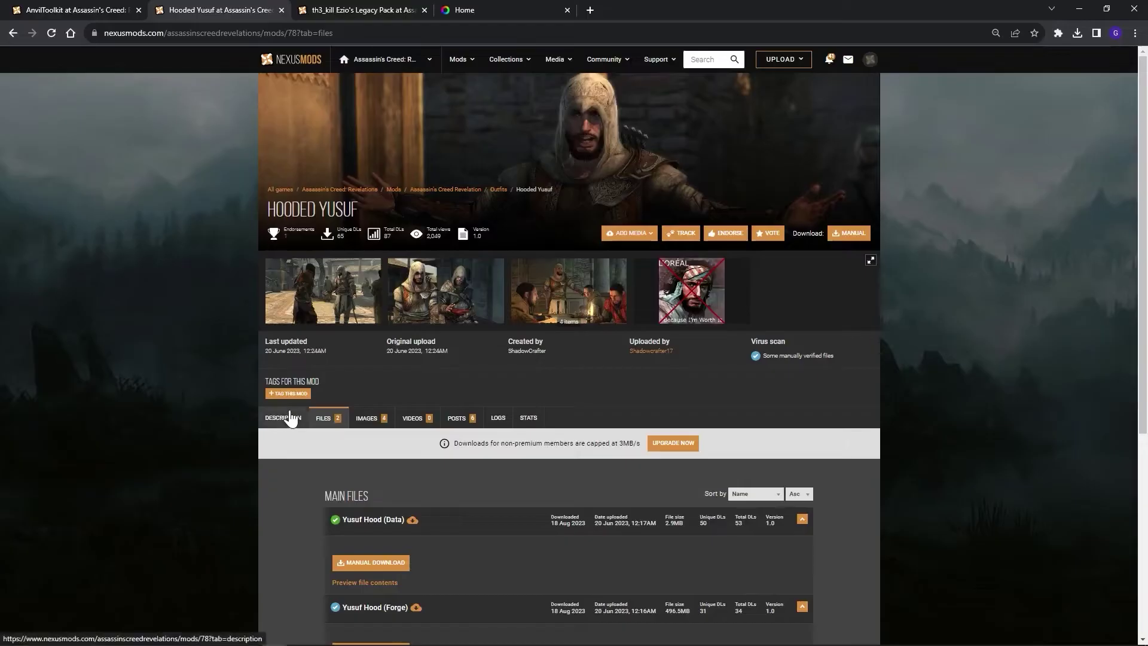
Highlight Hooded Yusuf's Forge installation note, then show its Files tab in a restored-down browser.
click(290, 417)
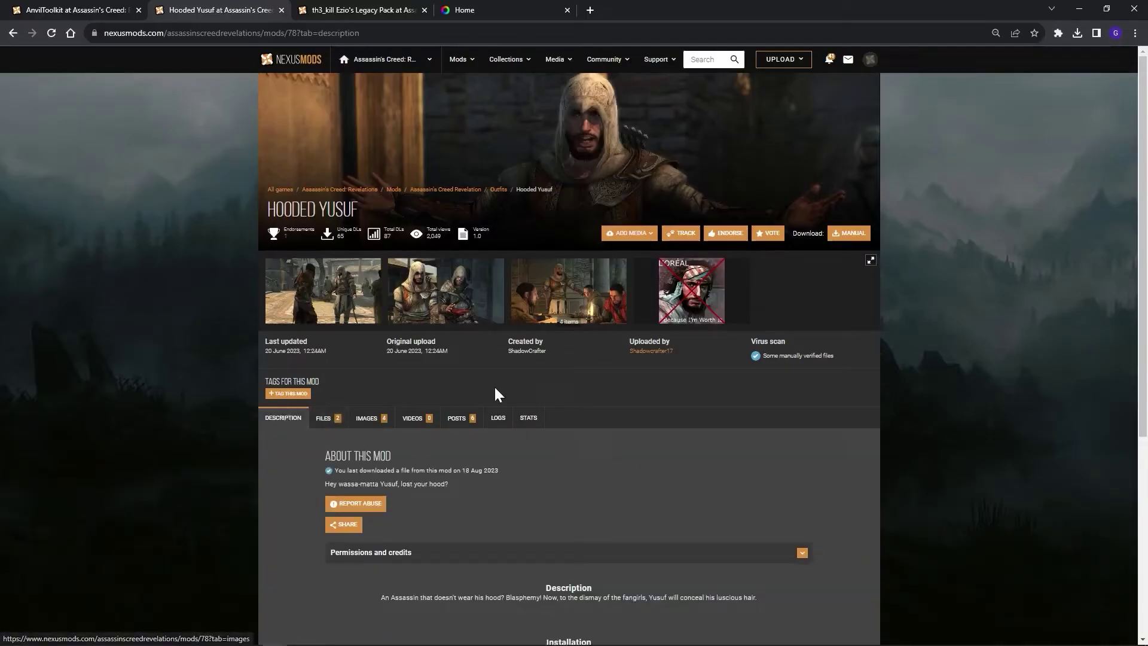
scroll(495, 392, down, 3)
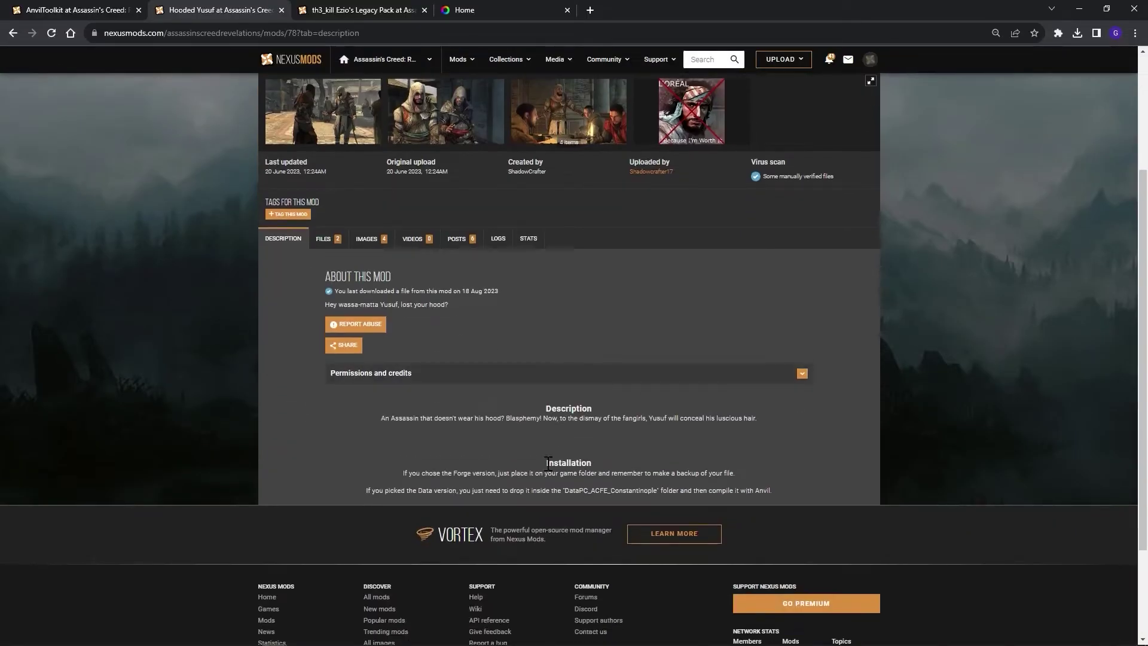
drag(430, 475, 655, 474)
click(326, 239)
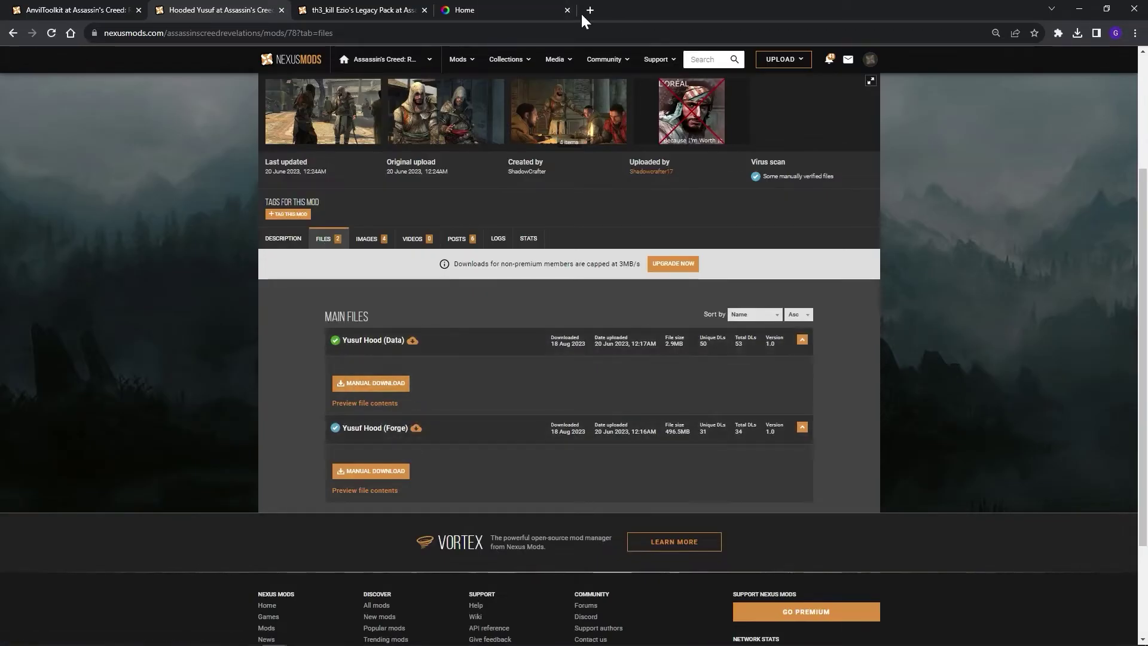
double_click(627, 13)
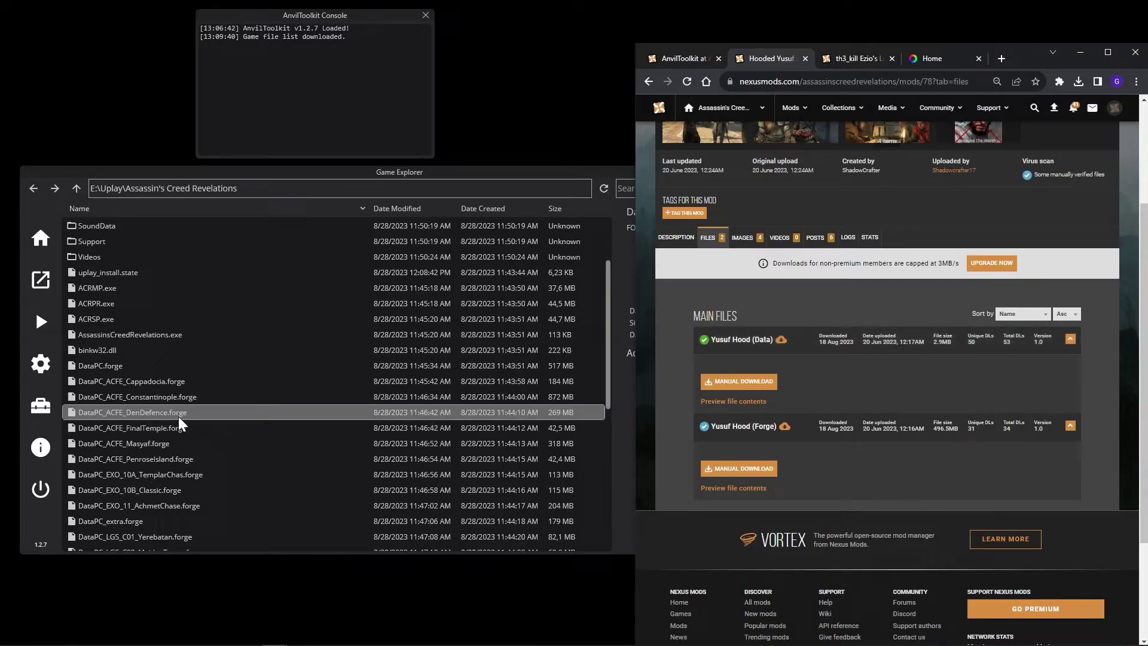
Slow-download Yusuf Hood (Data) manually, then select the Yusuf Hood (Forge) archive in the mods folder.
click(752, 379)
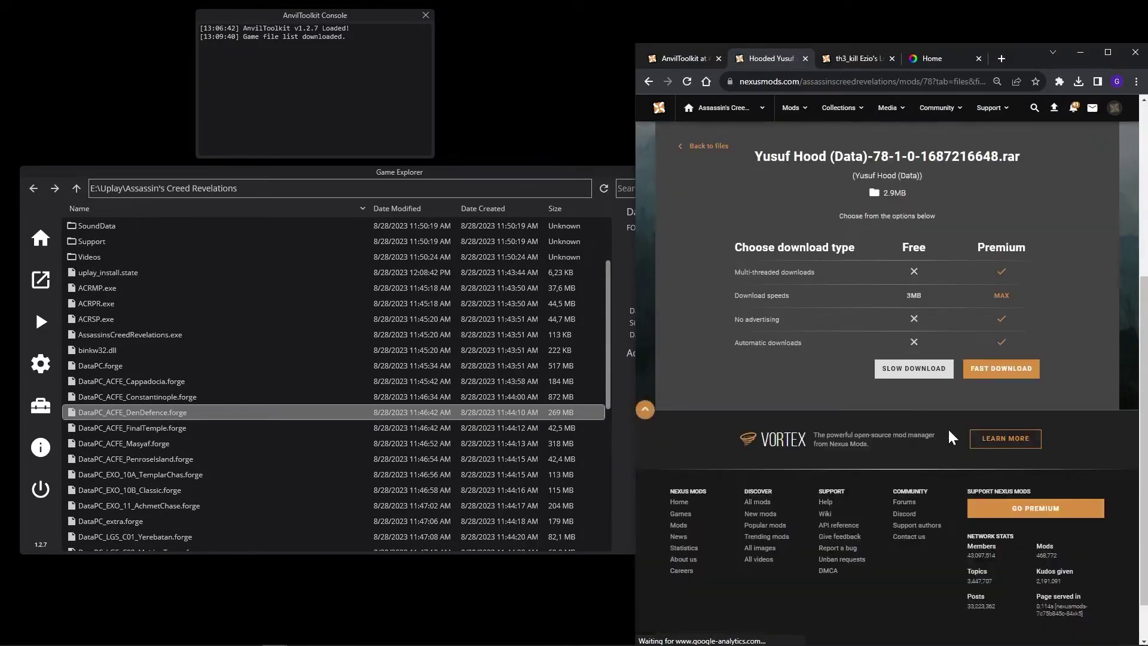
click(913, 368)
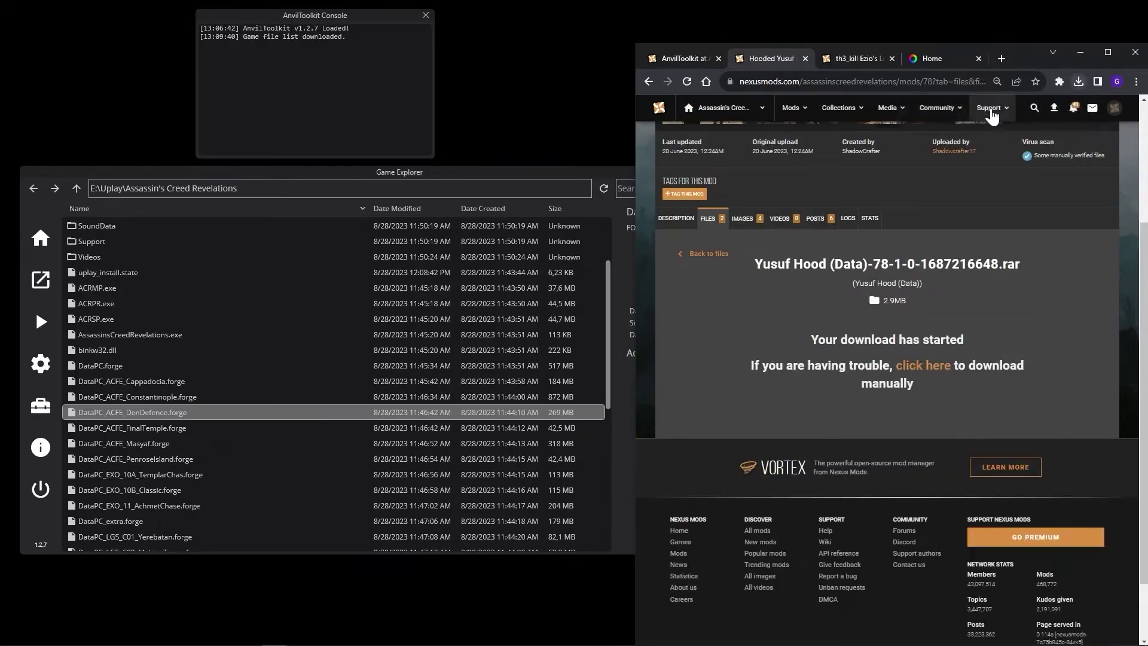
click(1080, 52)
click(874, 225)
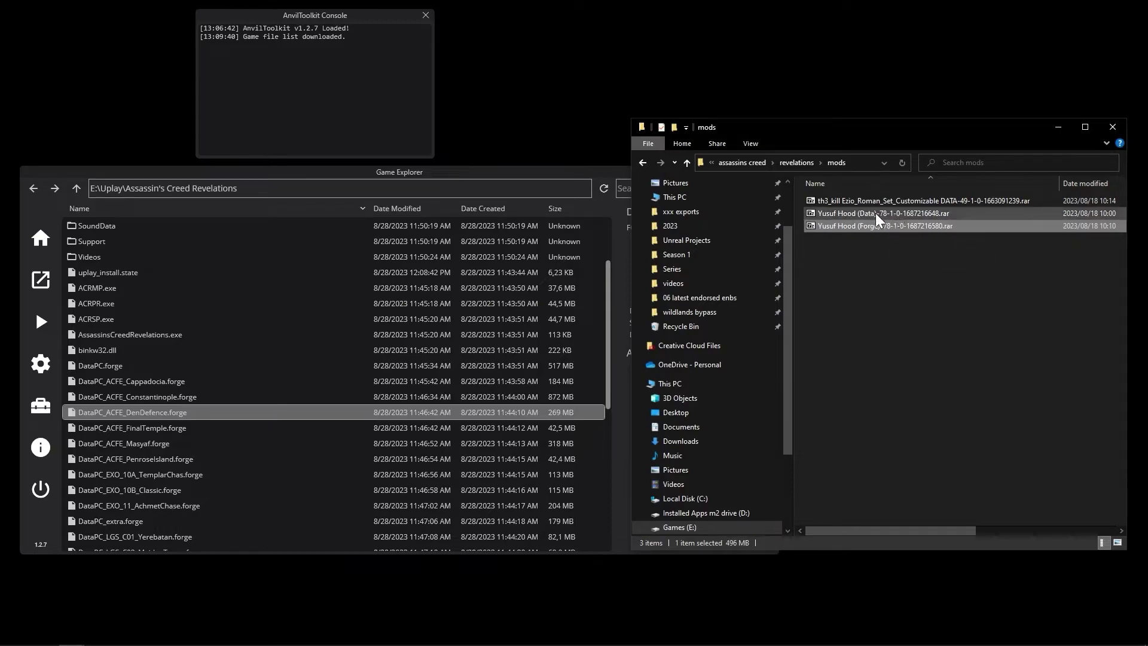
click(875, 213)
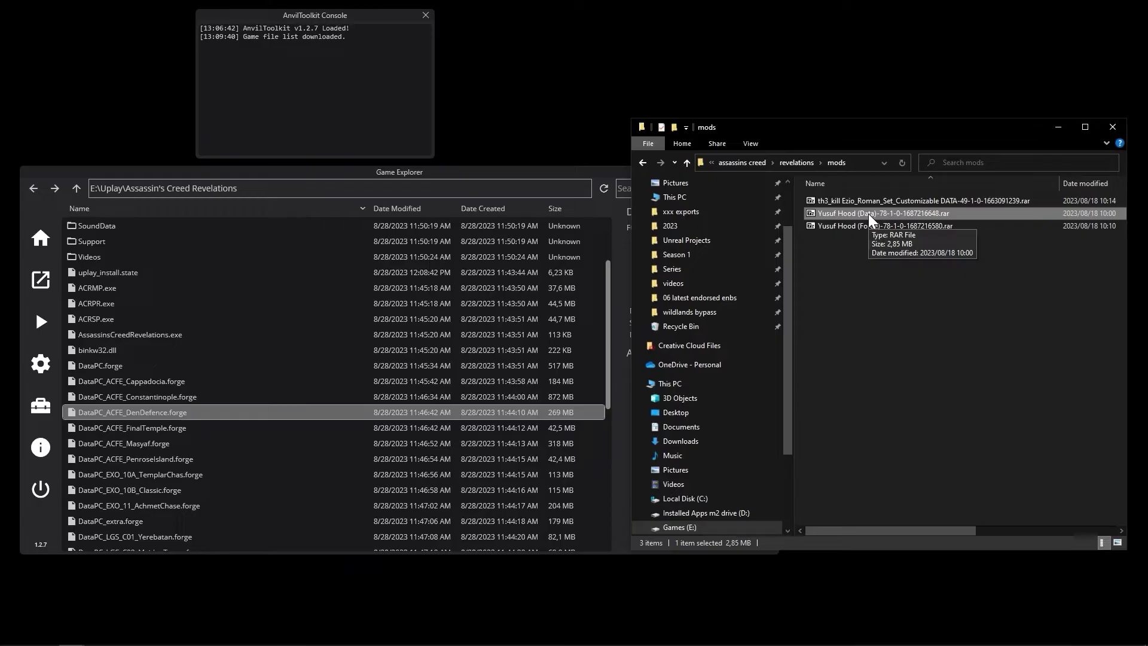
double_click(868, 214)
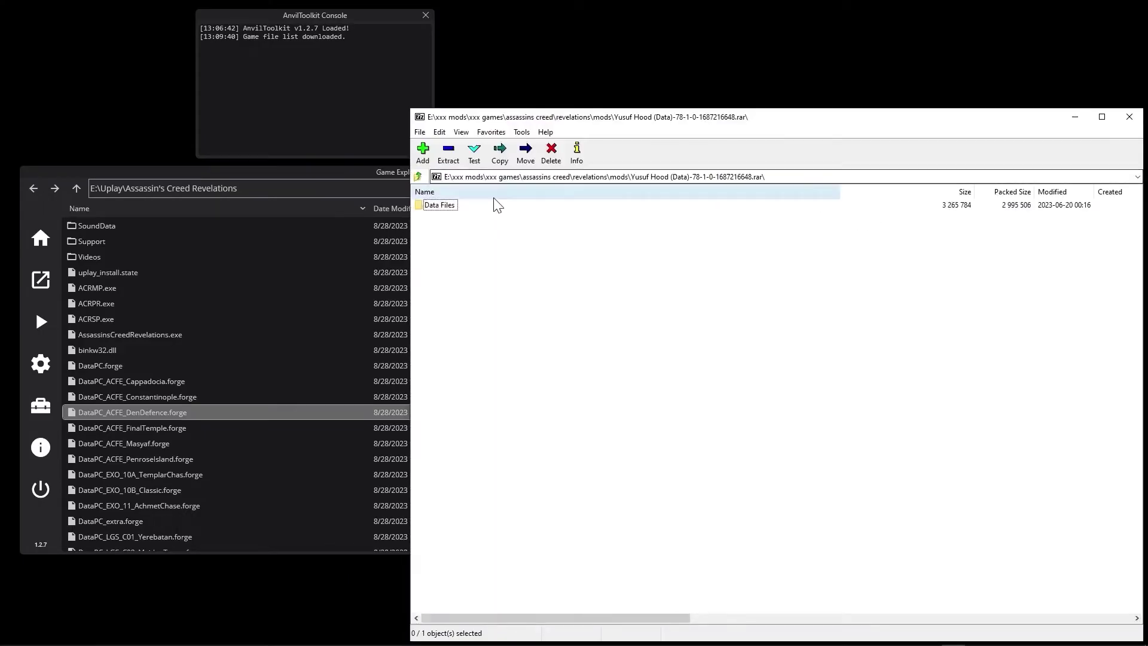
click(498, 205)
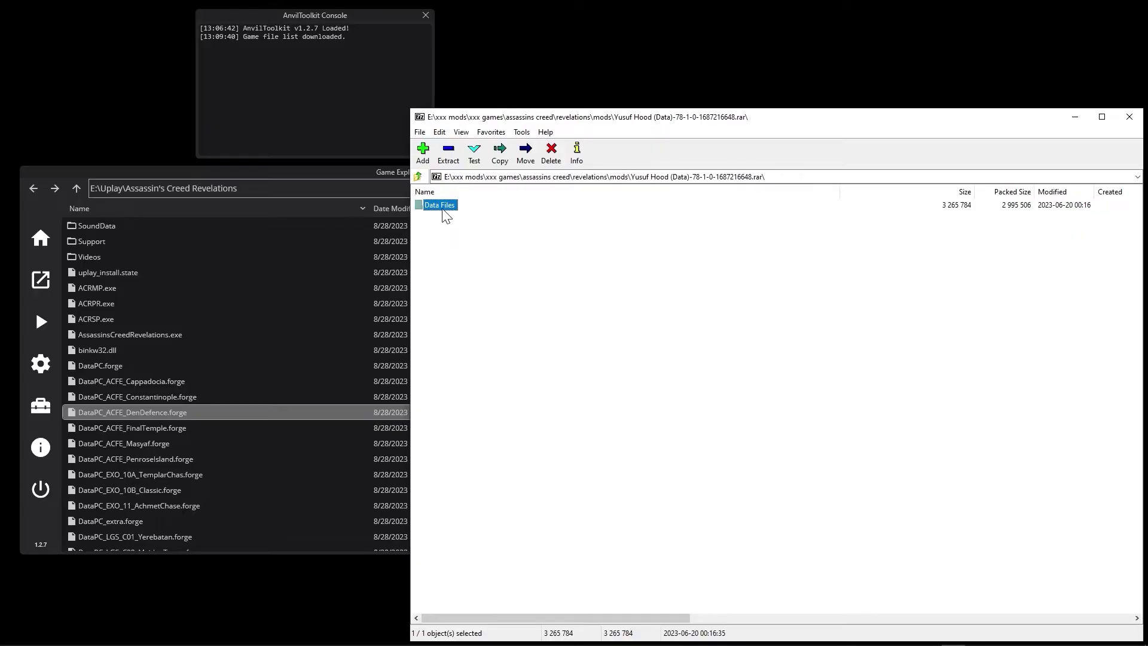
double_click(445, 207)
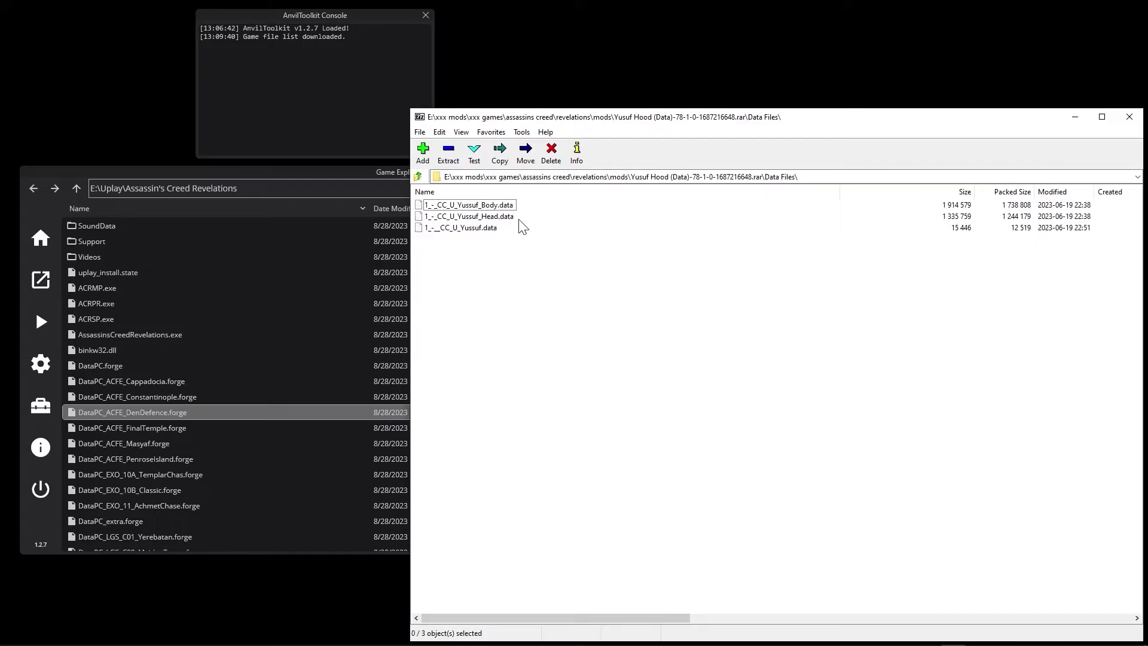
drag(521, 258, 480, 217)
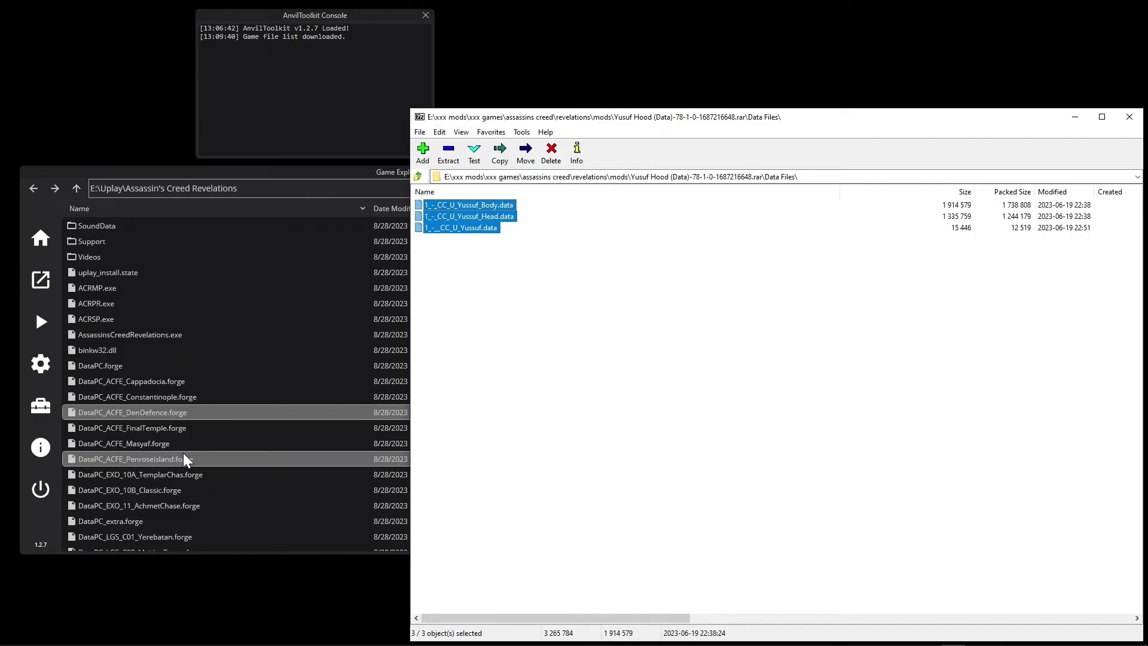
key(alt+Tab)
Highlight DataPC_ACFE_Constantinople in the Data install note, then select that forge in Game Explorer.
scroll(747, 299, down, 1)
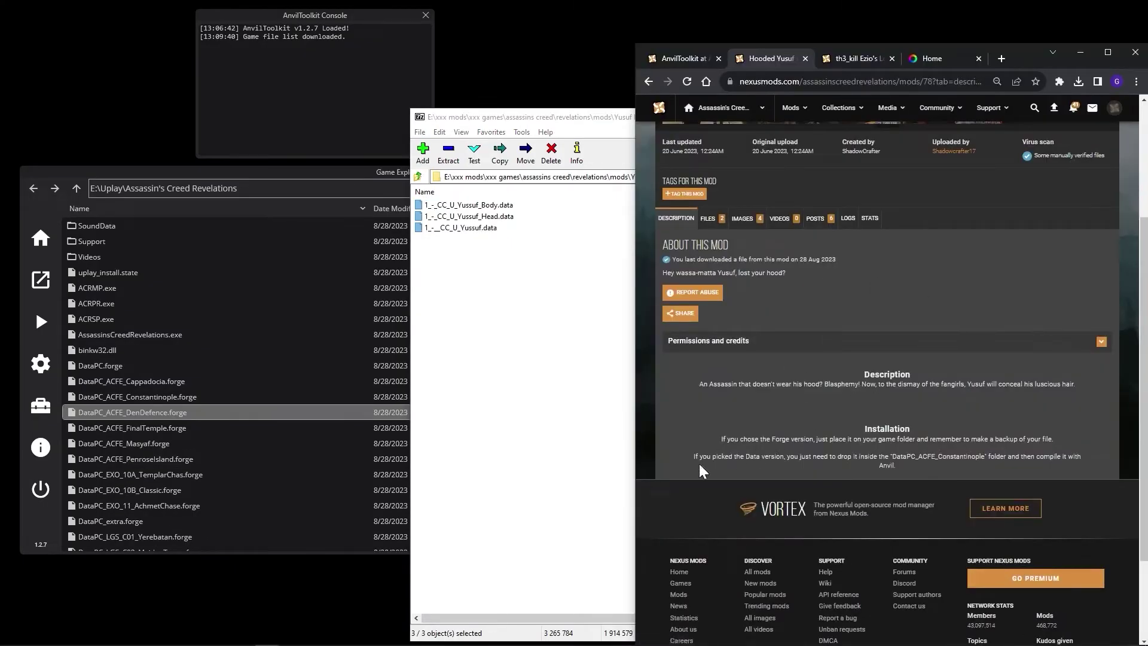
drag(725, 457, 1050, 456)
drag(921, 456, 984, 457)
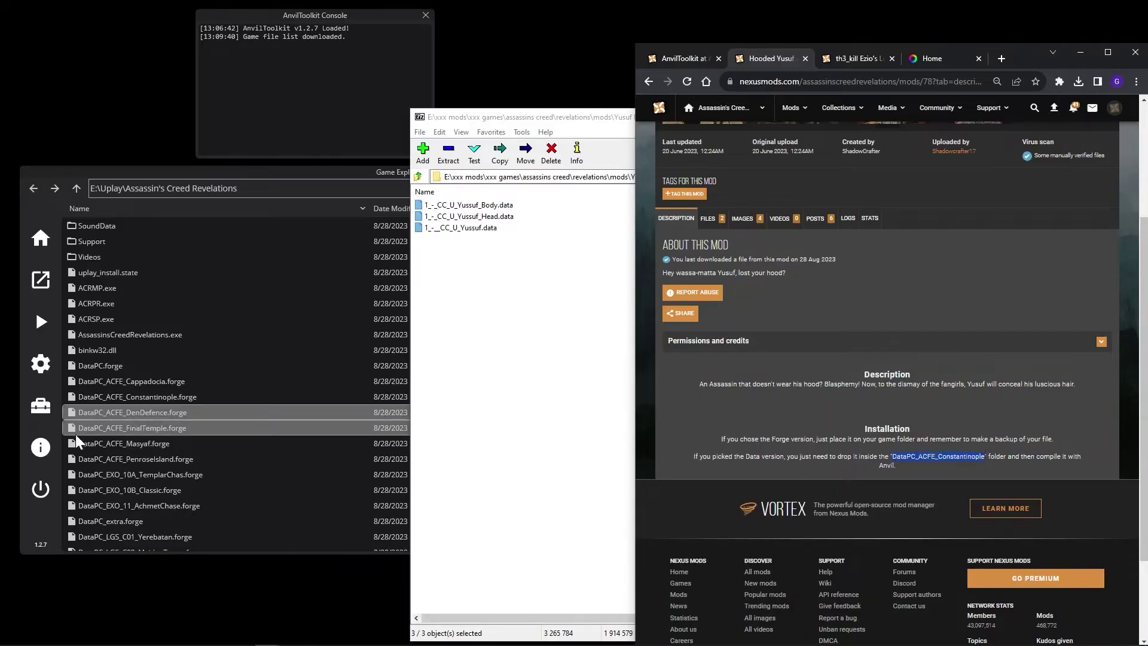
click(122, 413)
click(133, 399)
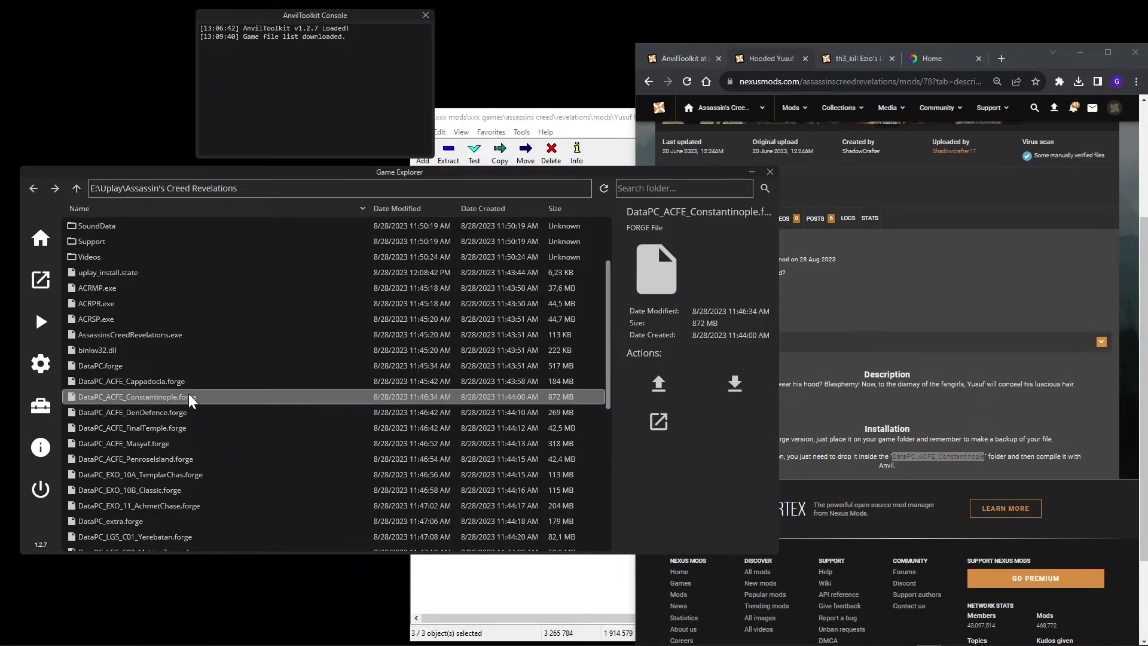
Unpack DataPC_ACFE_Constantinople.forge from its Game Explorer context menu.
right_click(176, 397)
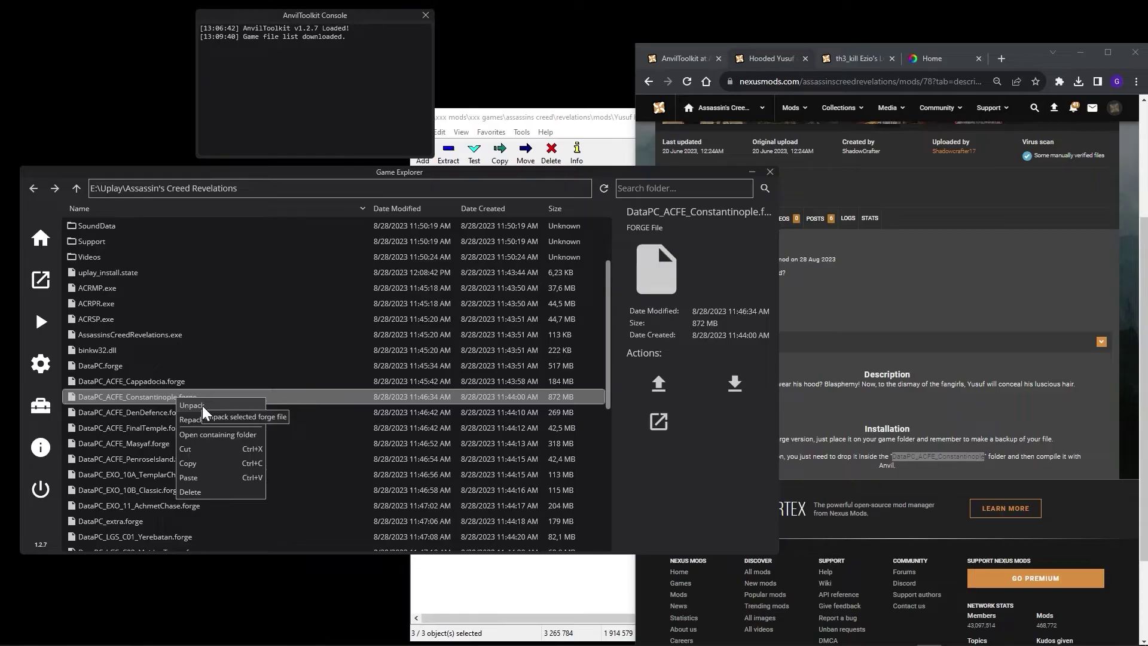
click(202, 405)
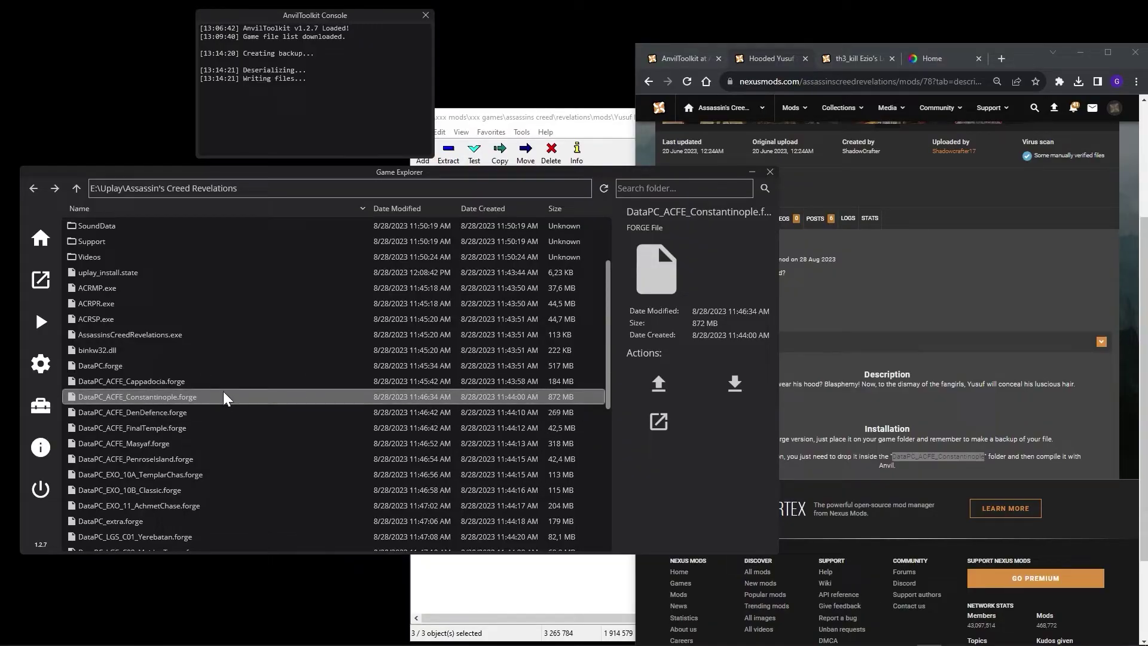
mouse_move(70, 640)
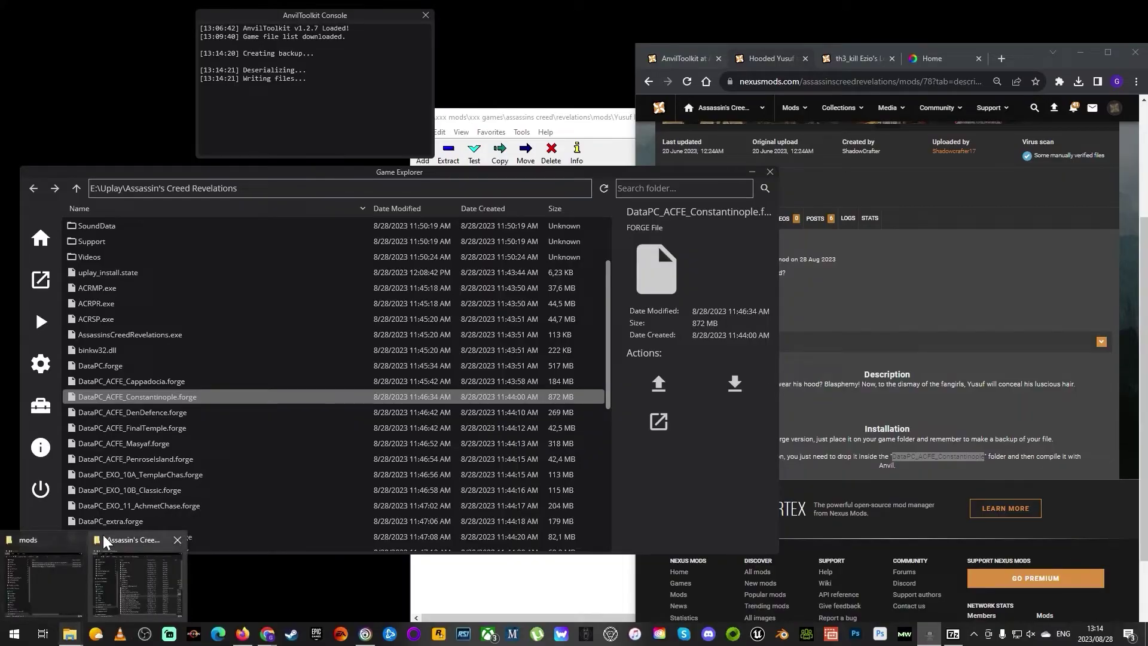
Copy DataPC_ACFE_Constantinople.forge in the Assassin's Creed Revelations folder.
click(110, 538)
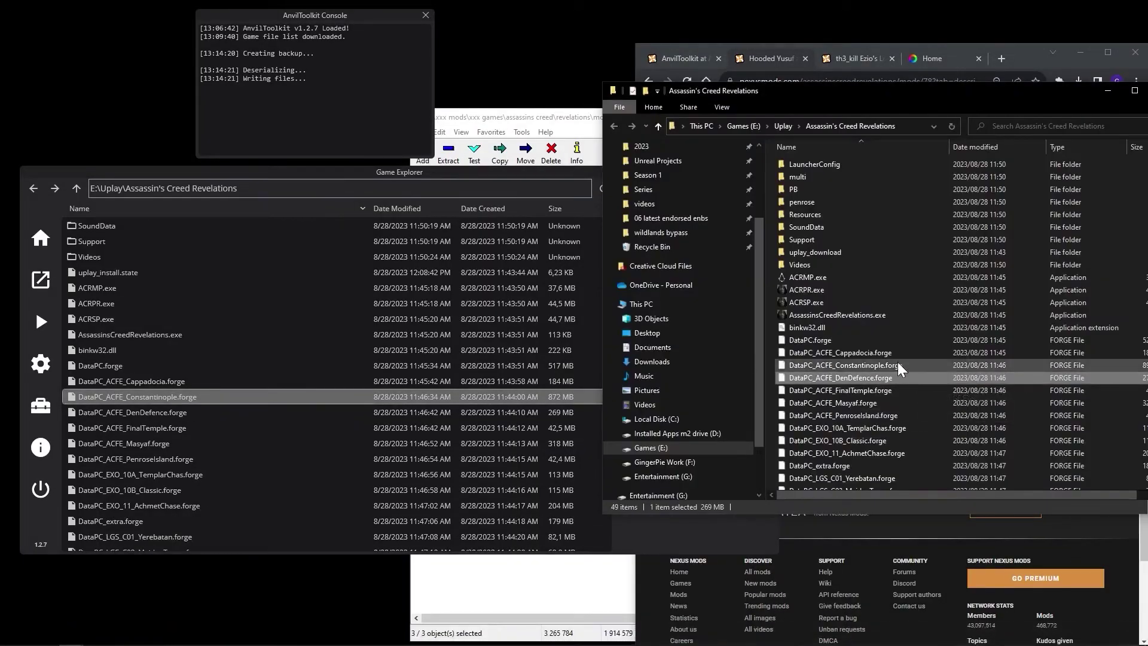
click(894, 365)
right_click(891, 367)
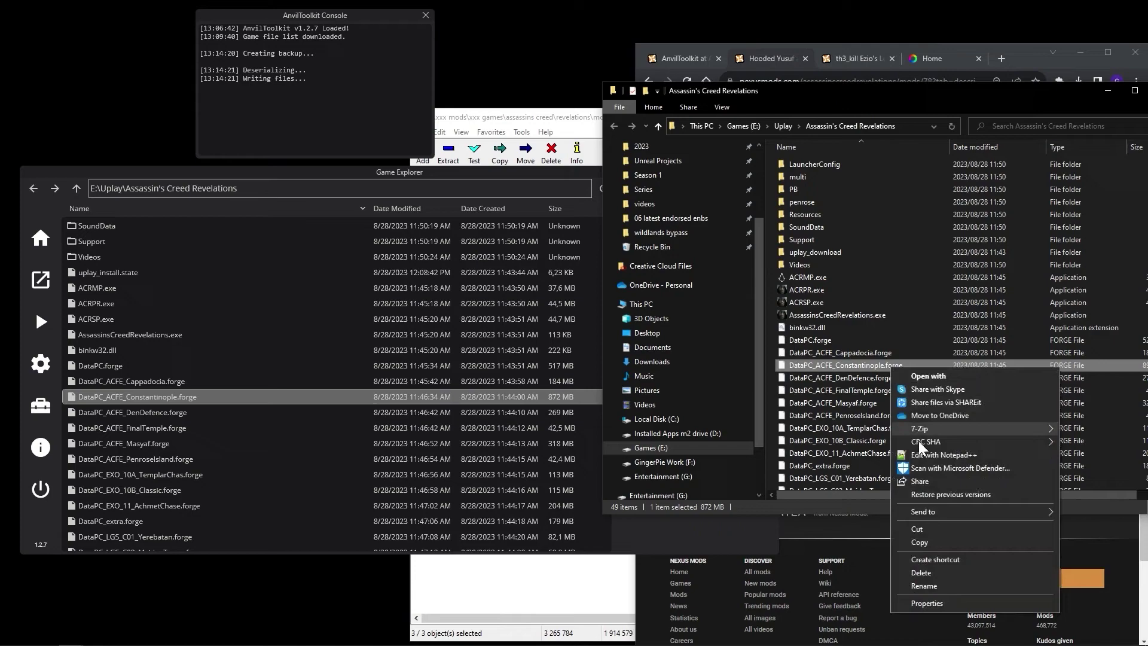
click(928, 541)
Create a 'backup' folder and paste the forge copy into it.
right_click(929, 412)
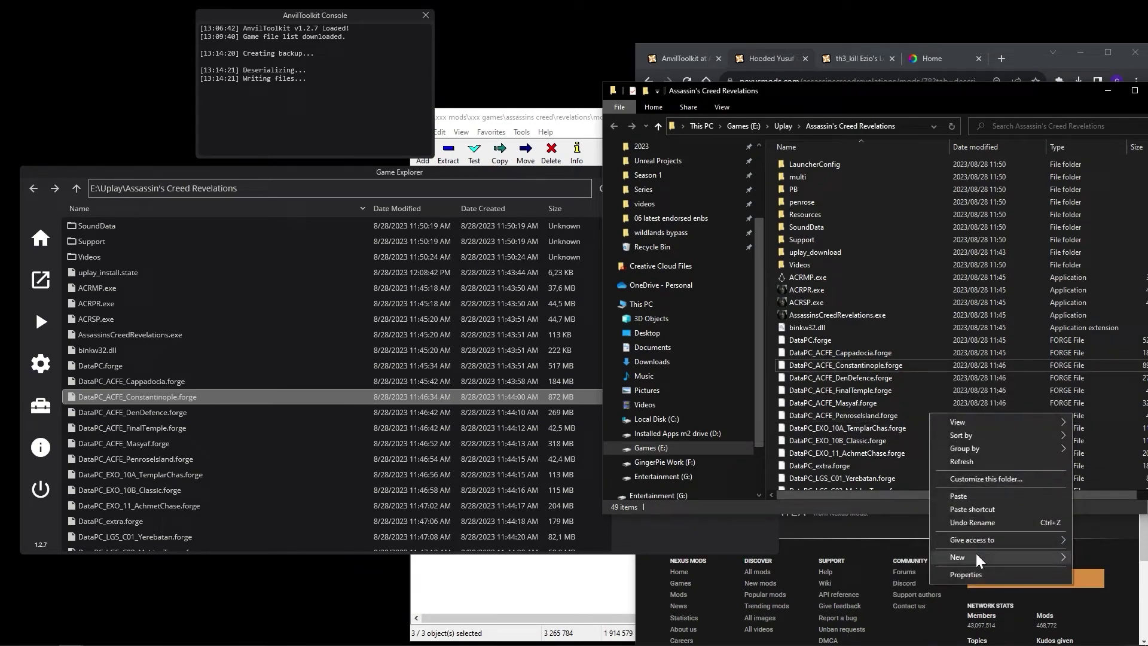
mouse_move(976, 557)
click(895, 556)
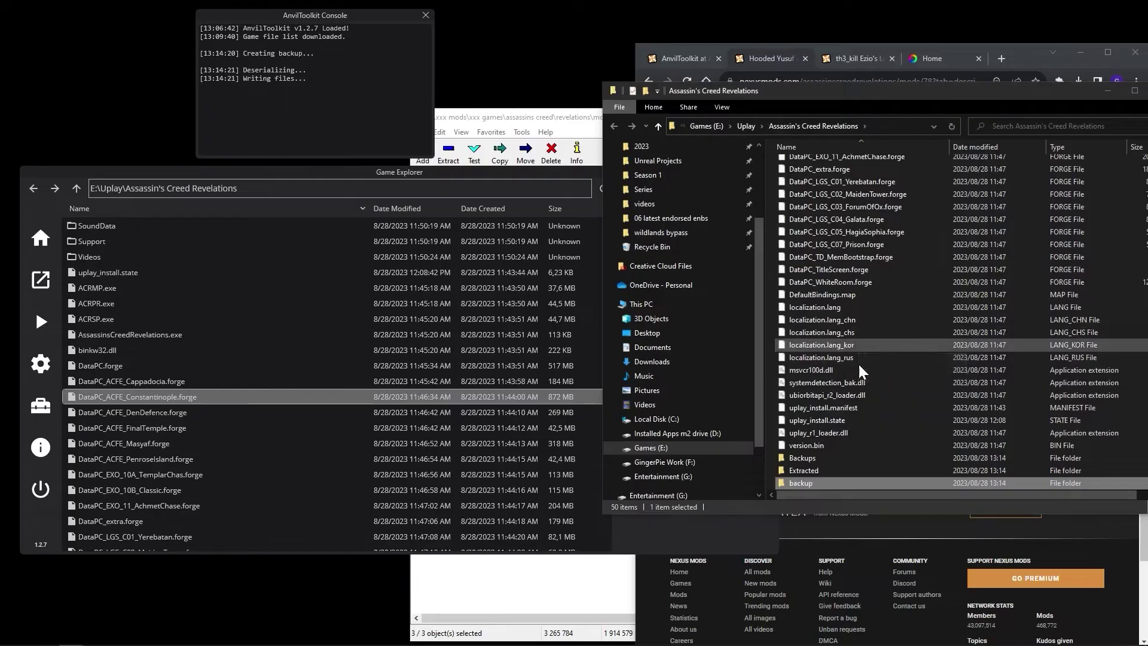
double_click(801, 482)
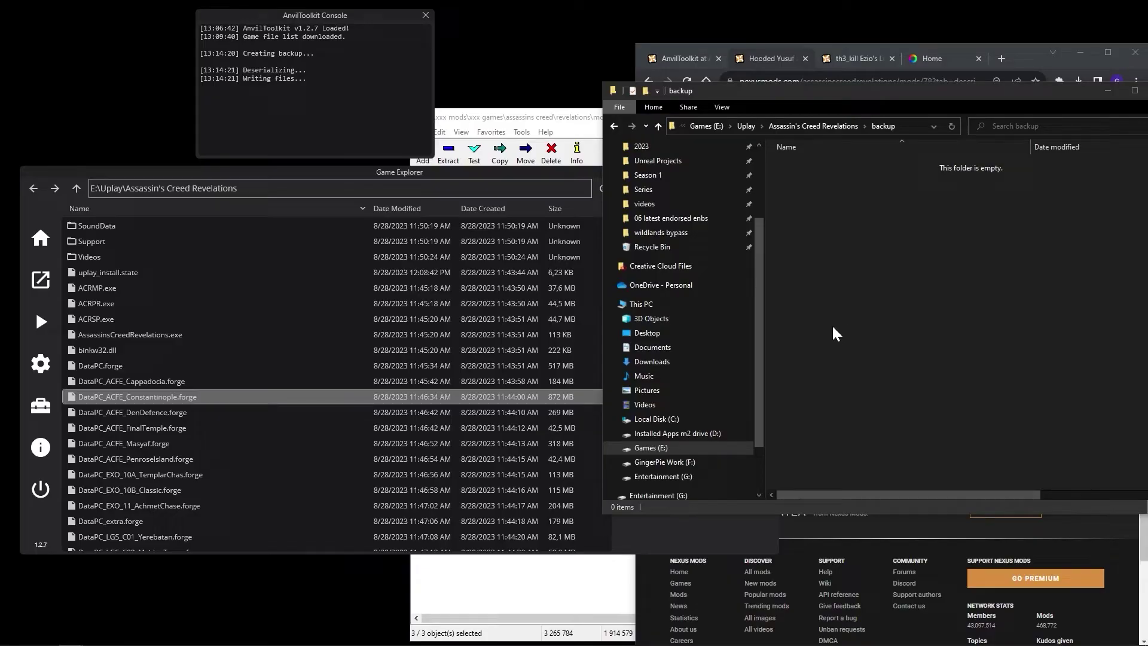
key(ctrl+v)
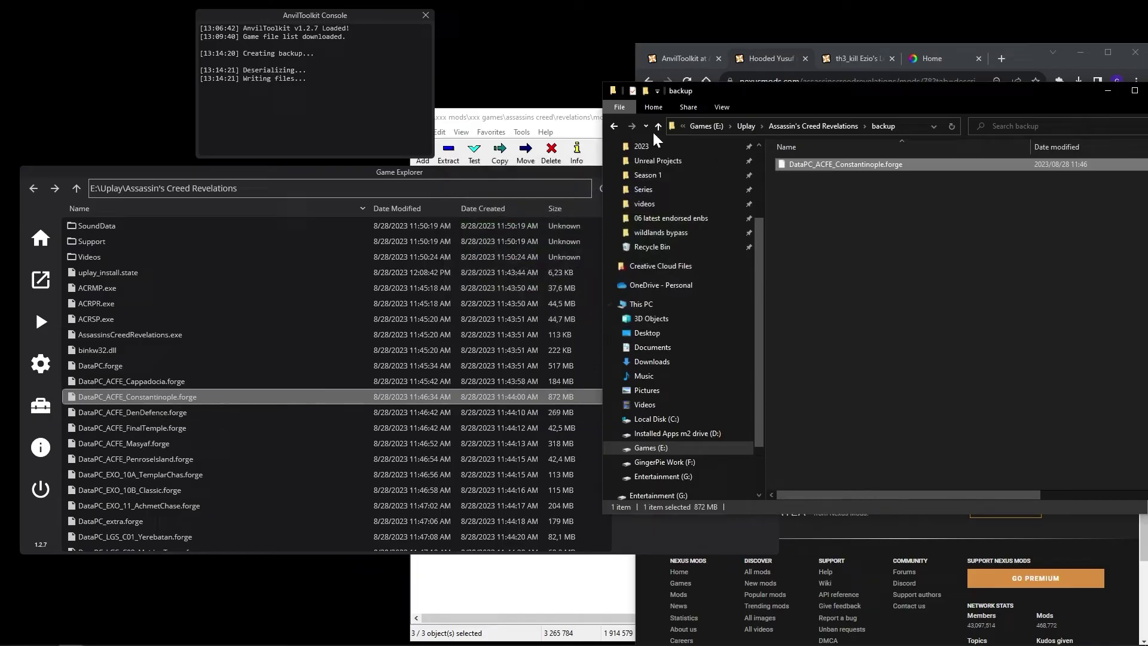
click(616, 122)
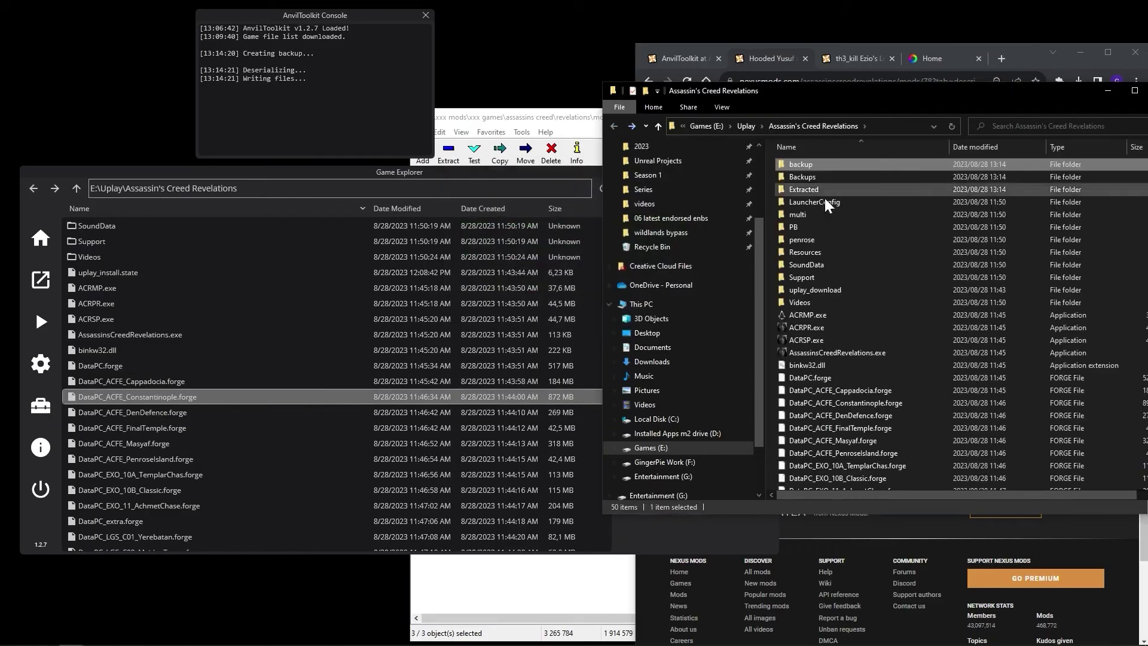
click(1103, 90)
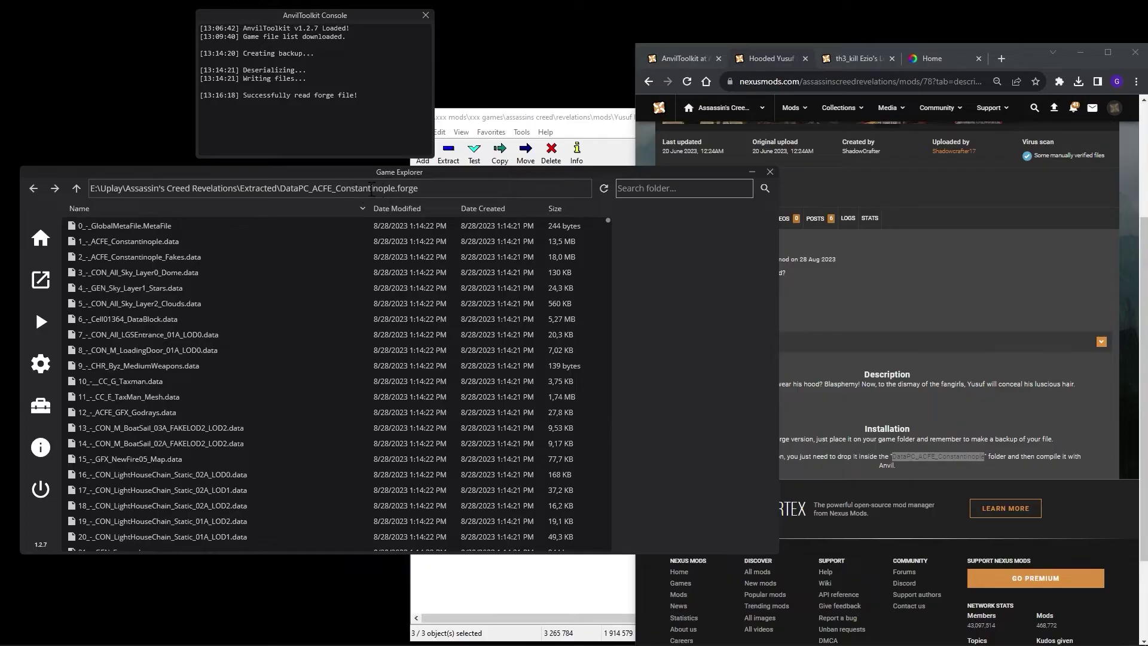
Browse the extracted Sky Layer Dome, Stars and Clouds .data files, then bring the Yusuf Hood archive forward.
drag(423, 188, 291, 188)
click(199, 269)
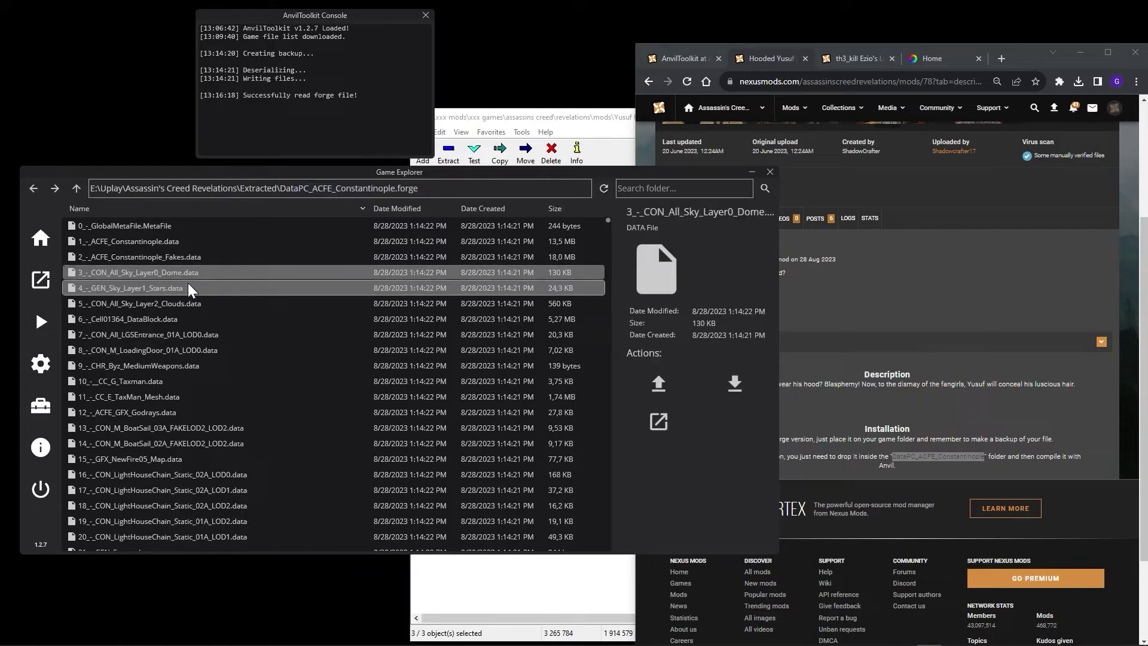
click(188, 284)
click(215, 302)
click(217, 288)
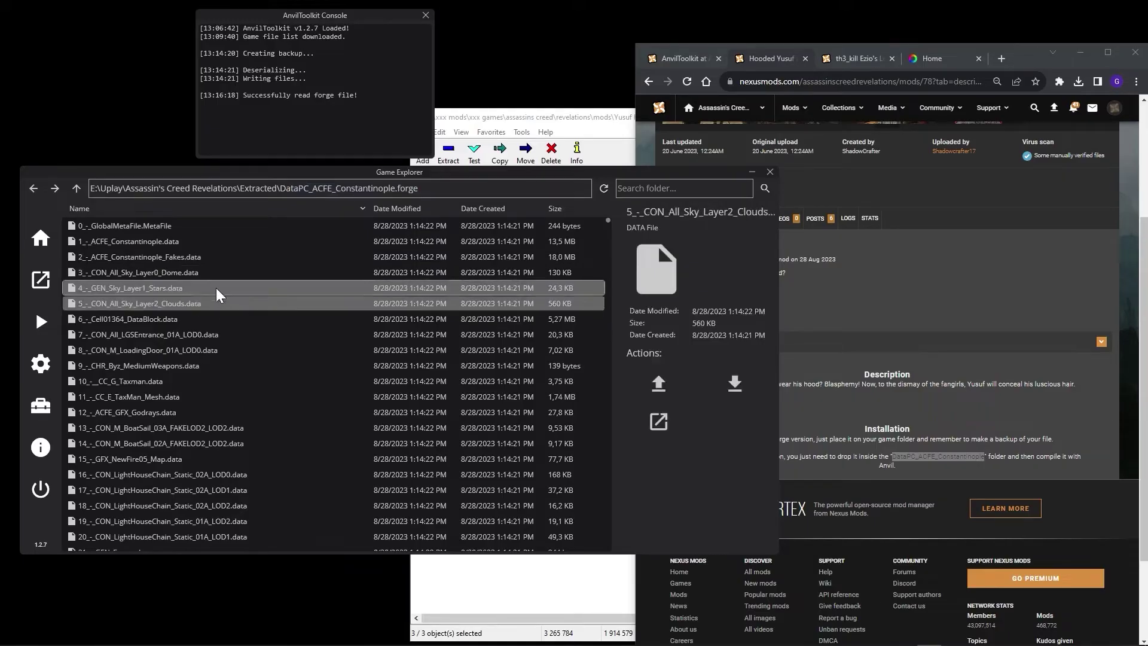
click(217, 274)
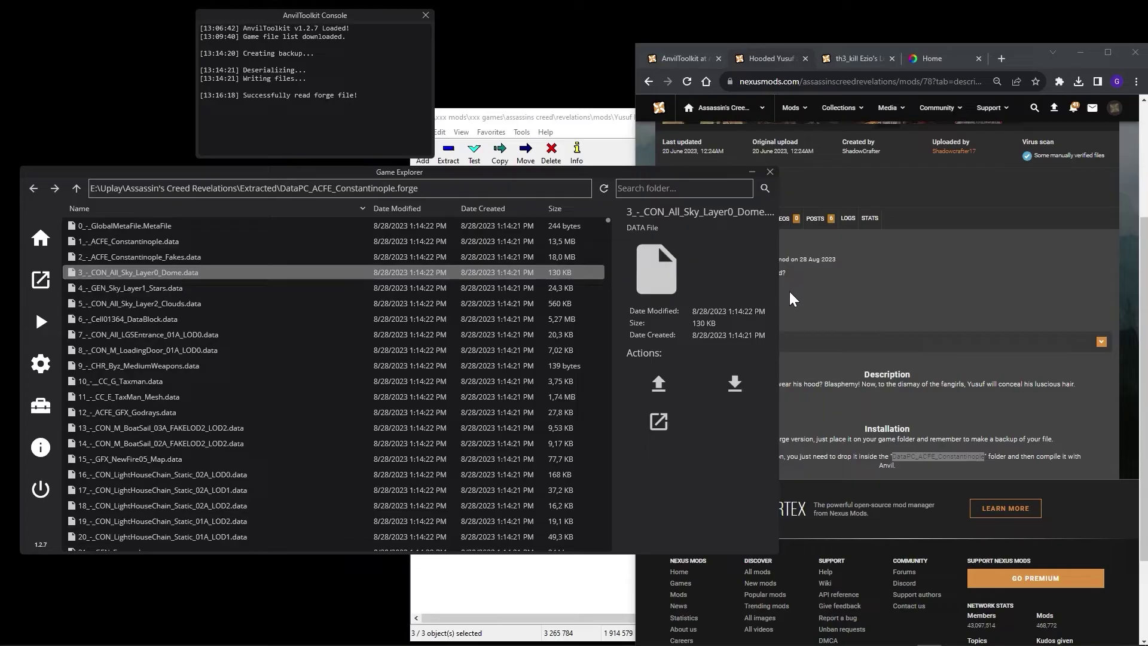
click(546, 122)
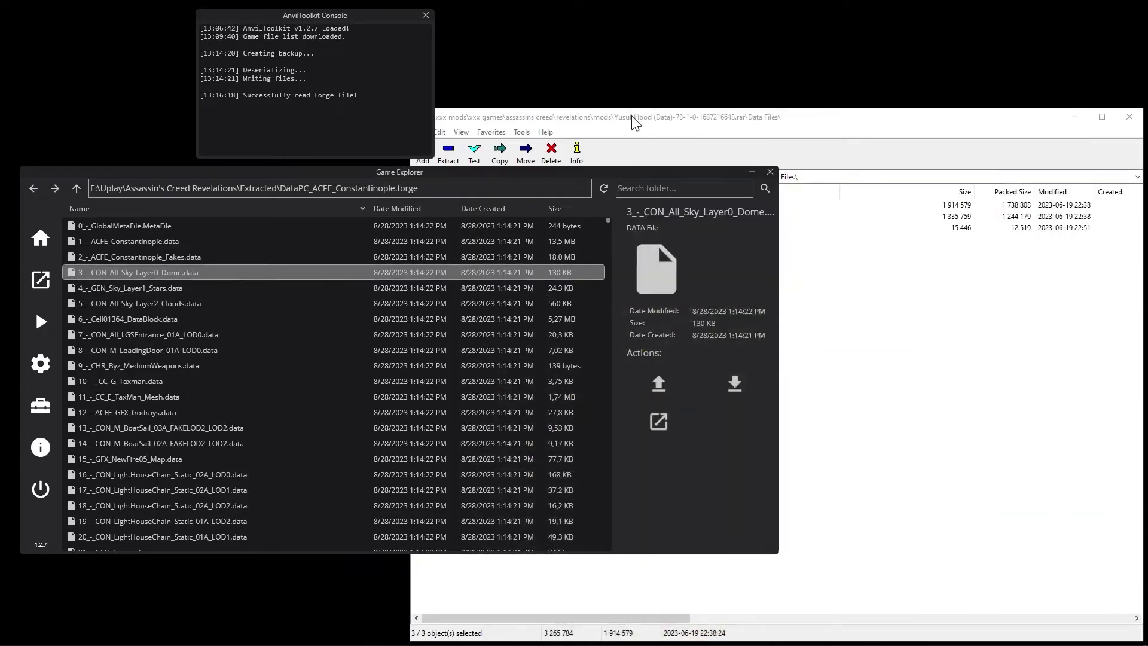
Drag the three Yussuf .data files from 7-Zip into the unpacked Constantinople forge folder.
drag(634, 122, 882, 129)
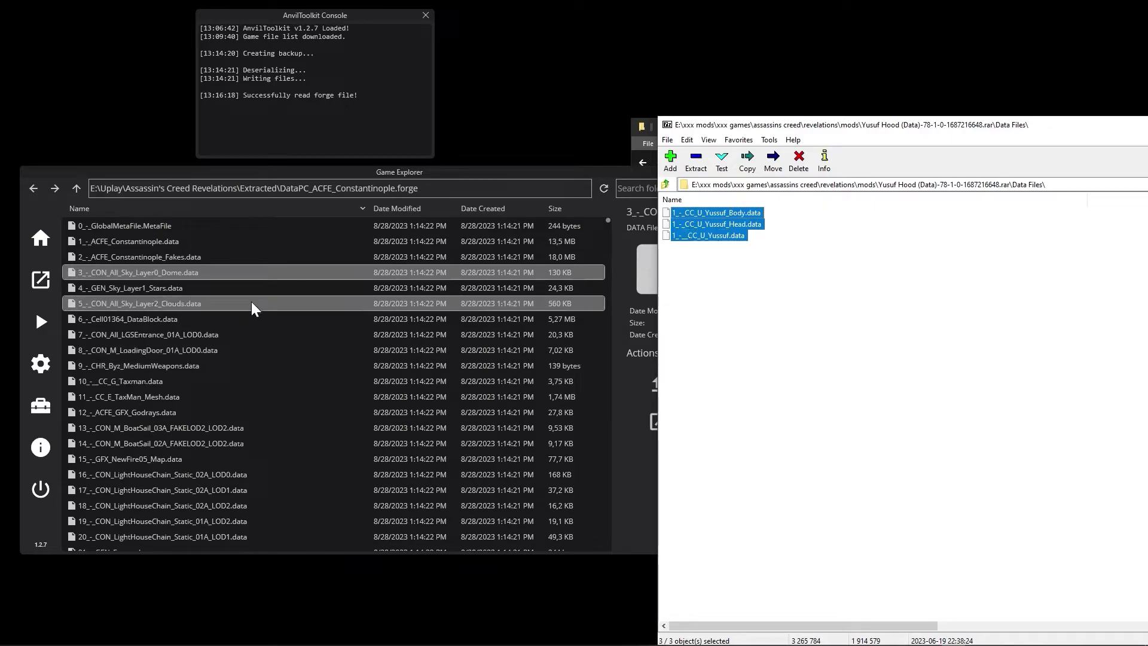
click(109, 290)
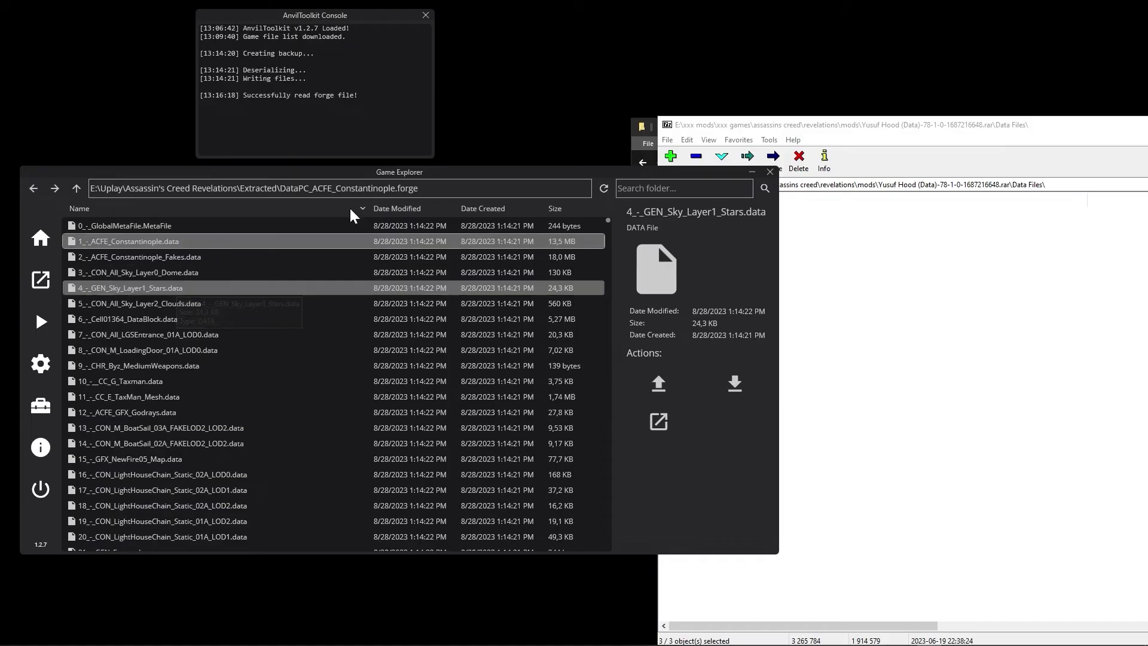
click(701, 124)
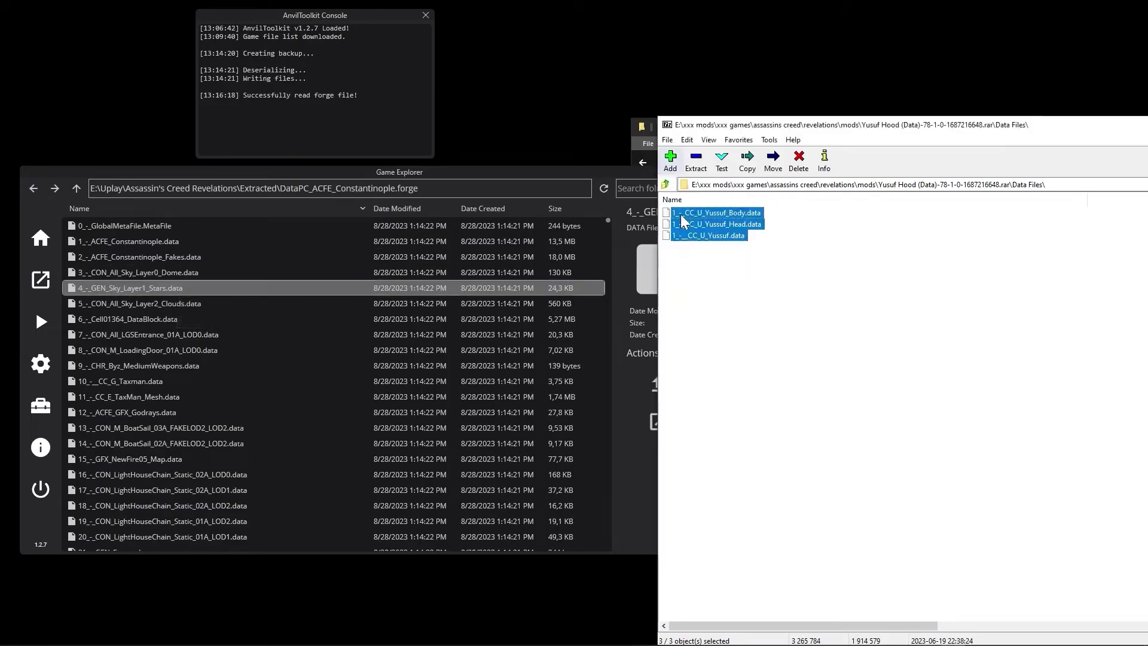
drag(701, 211, 320, 341)
drag(270, 358, 270, 358)
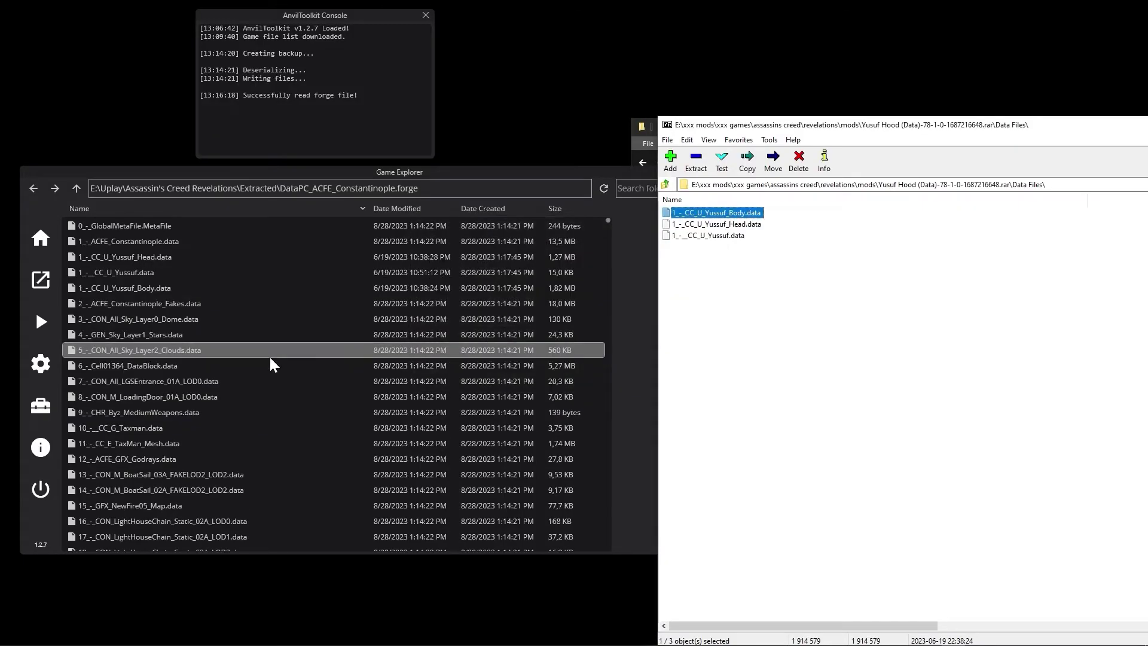
Check the added Yussuf Head, Yussuf Body and Yussuf .data files in the forge list.
click(139, 256)
click(141, 273)
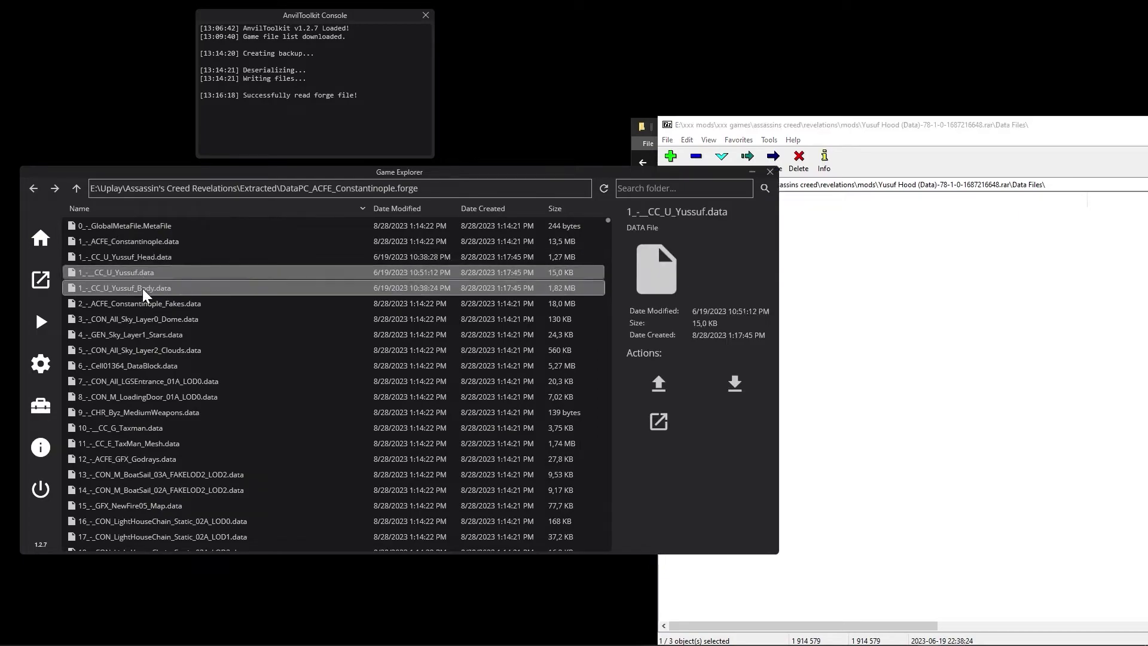
click(142, 288)
click(145, 271)
click(907, 315)
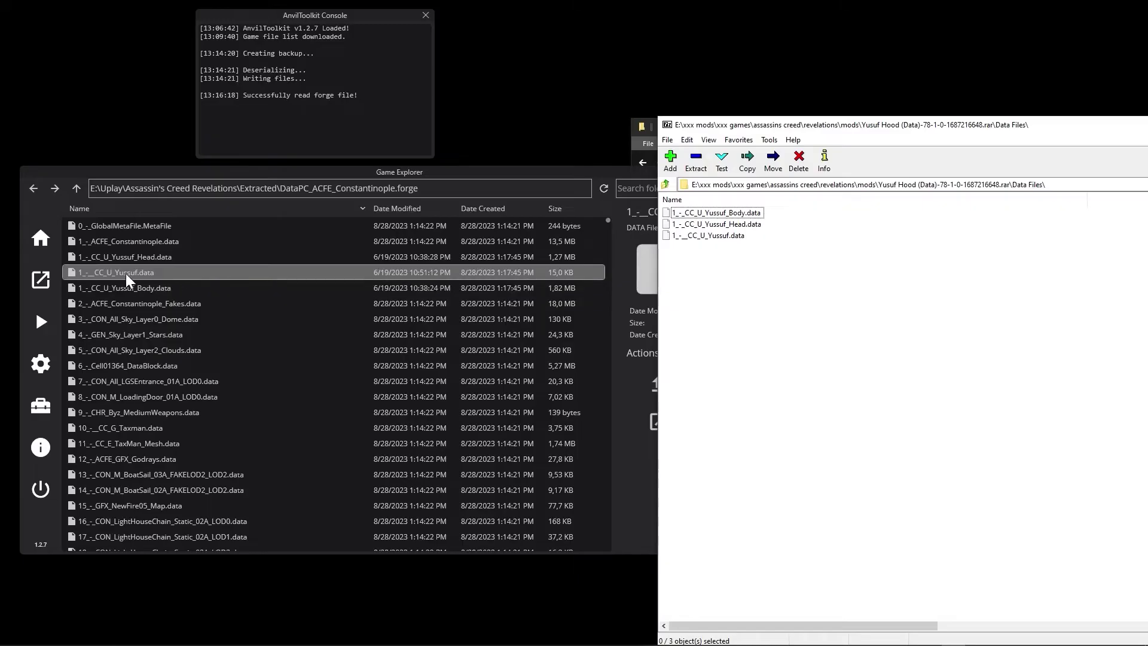
Go up to Extracted and repack the modified DataPC_ACFE_Constantinople.forge.
click(503, 174)
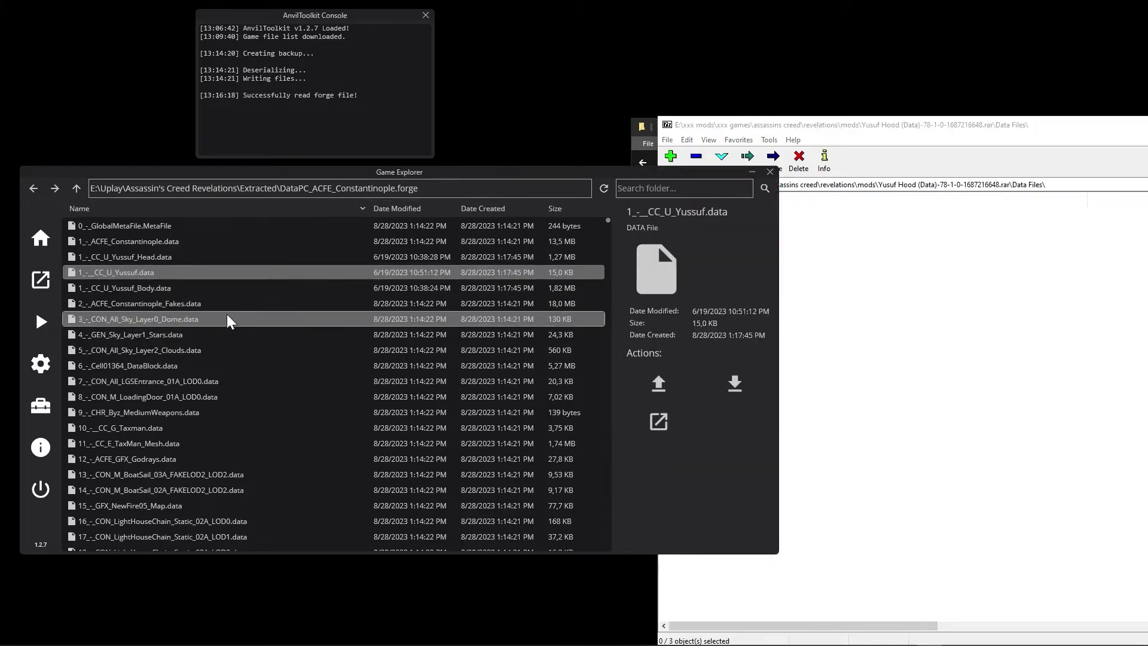
click(77, 189)
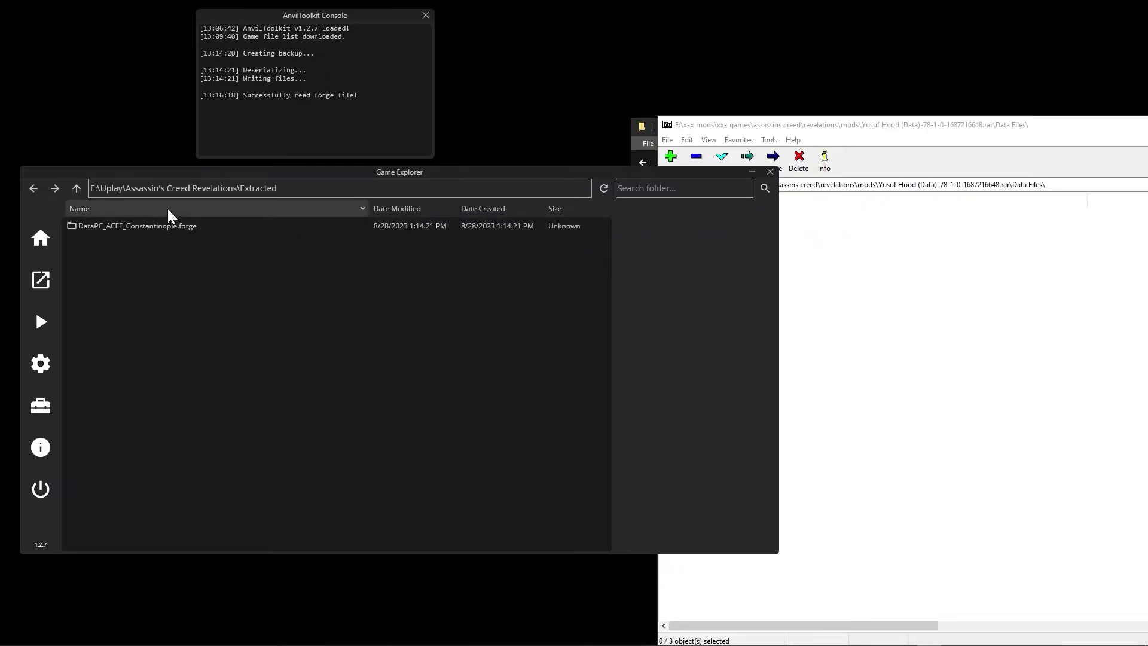
right_click(159, 226)
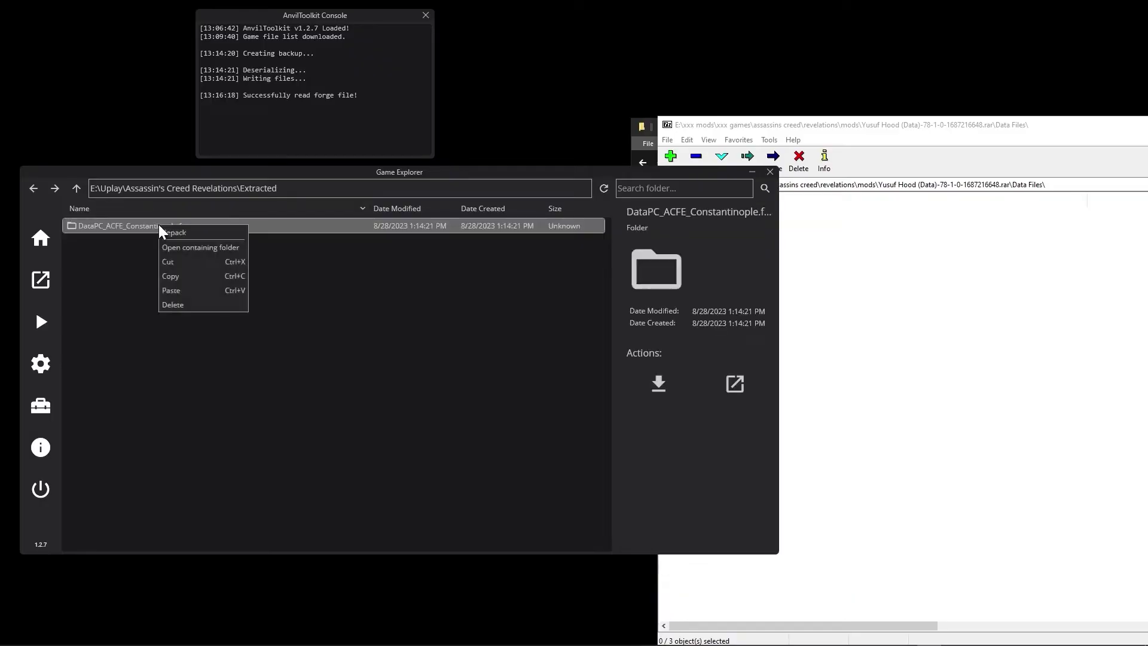
click(189, 232)
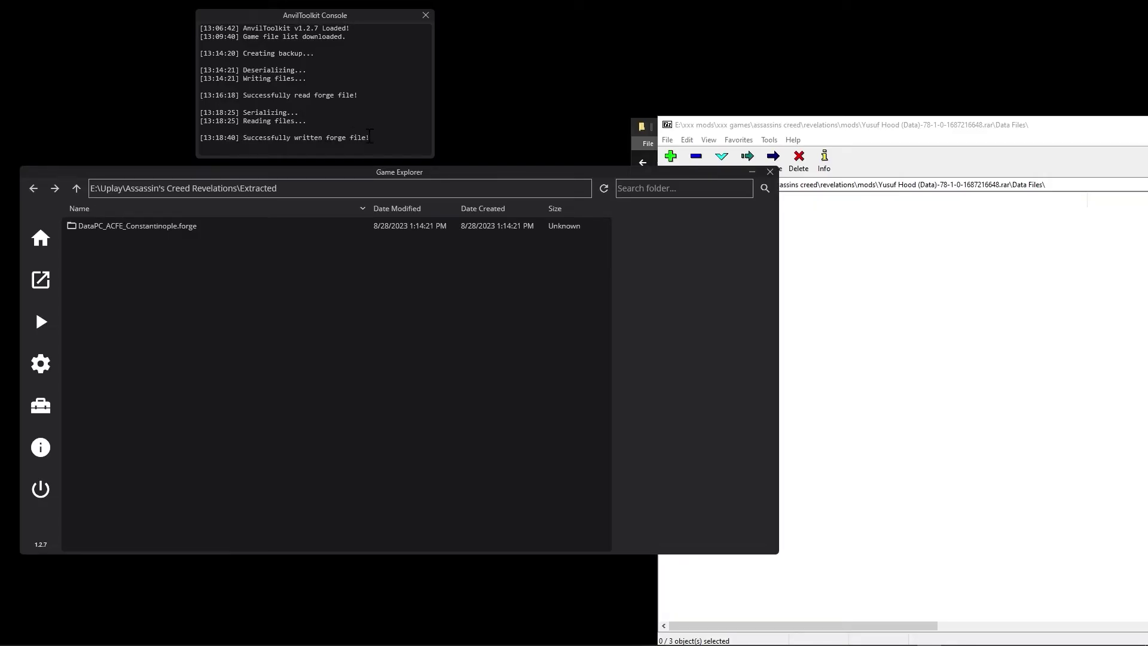
Return to the game install folder and review the console's backup and successful-read messages.
click(75, 189)
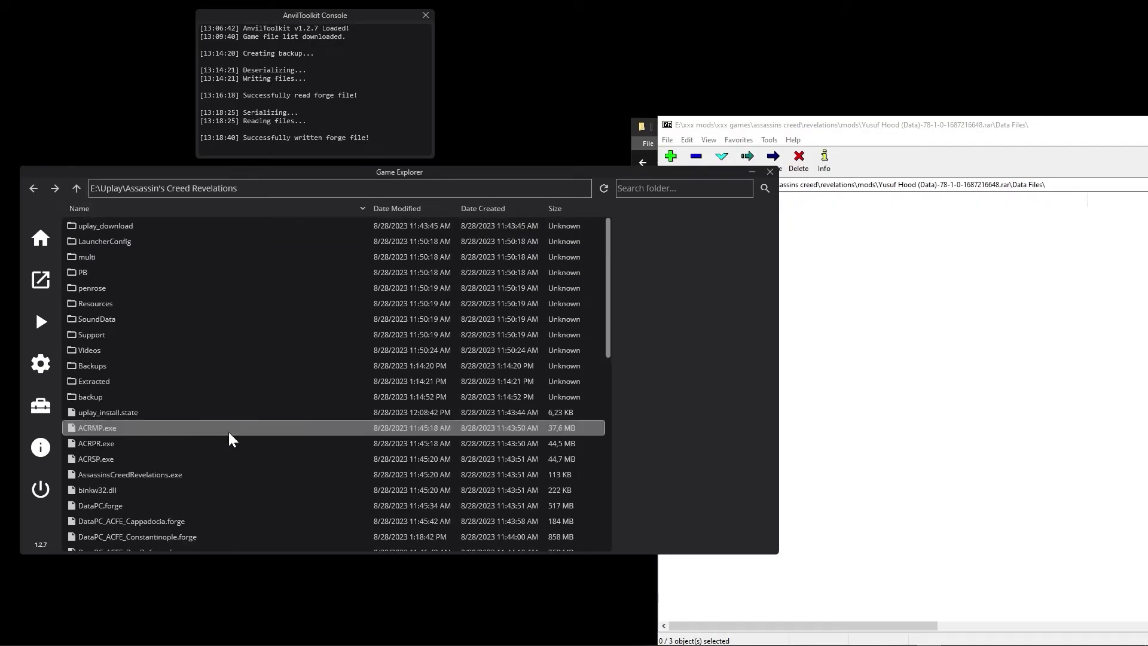
scroll(251, 353, down, 2)
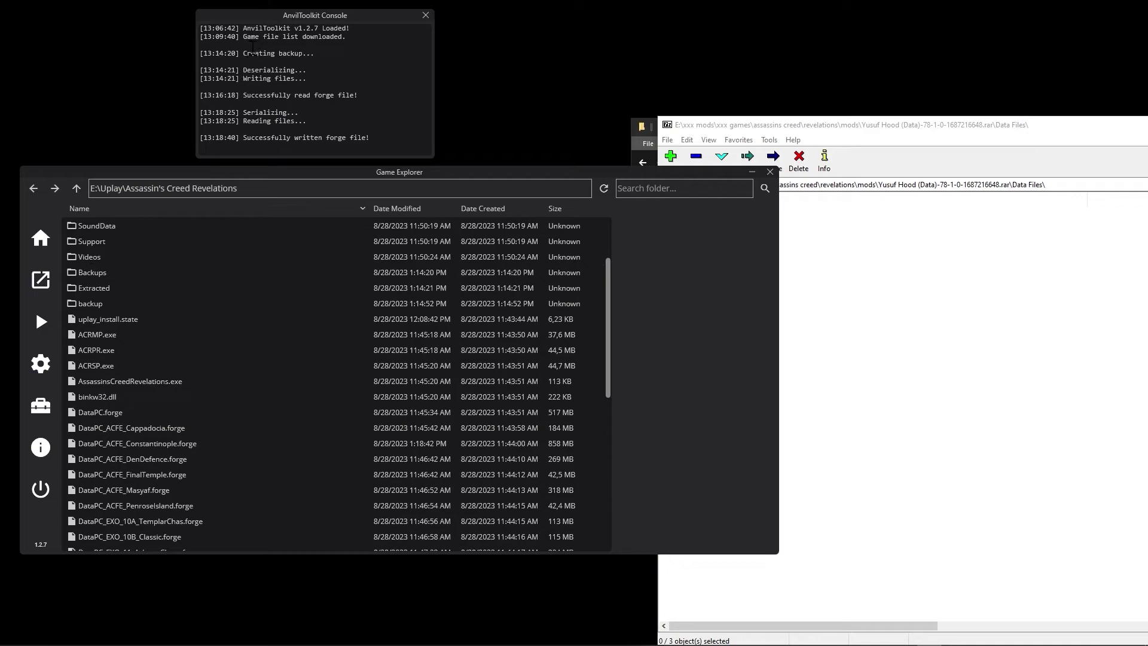
drag(247, 55, 287, 78)
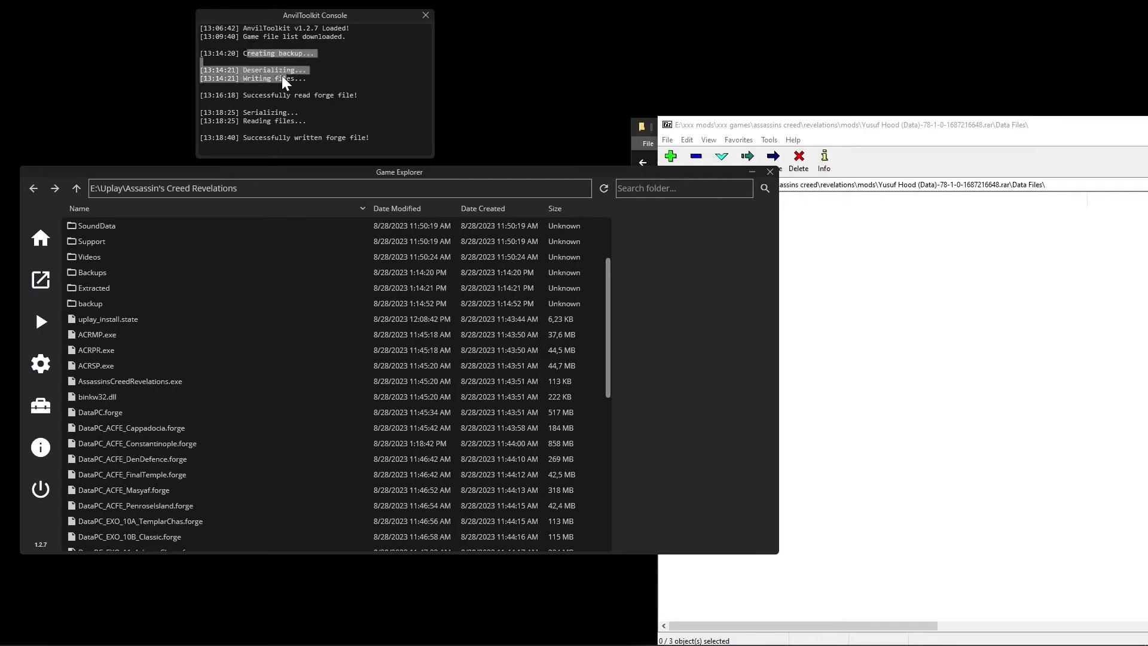
click(262, 79)
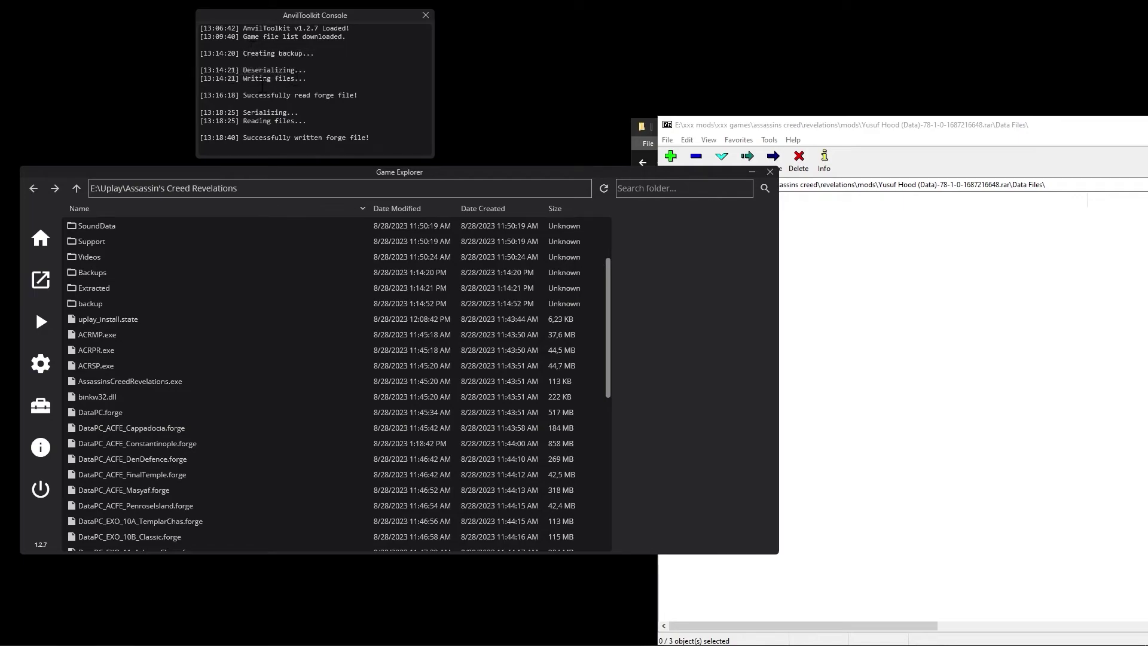
drag(257, 78, 328, 100)
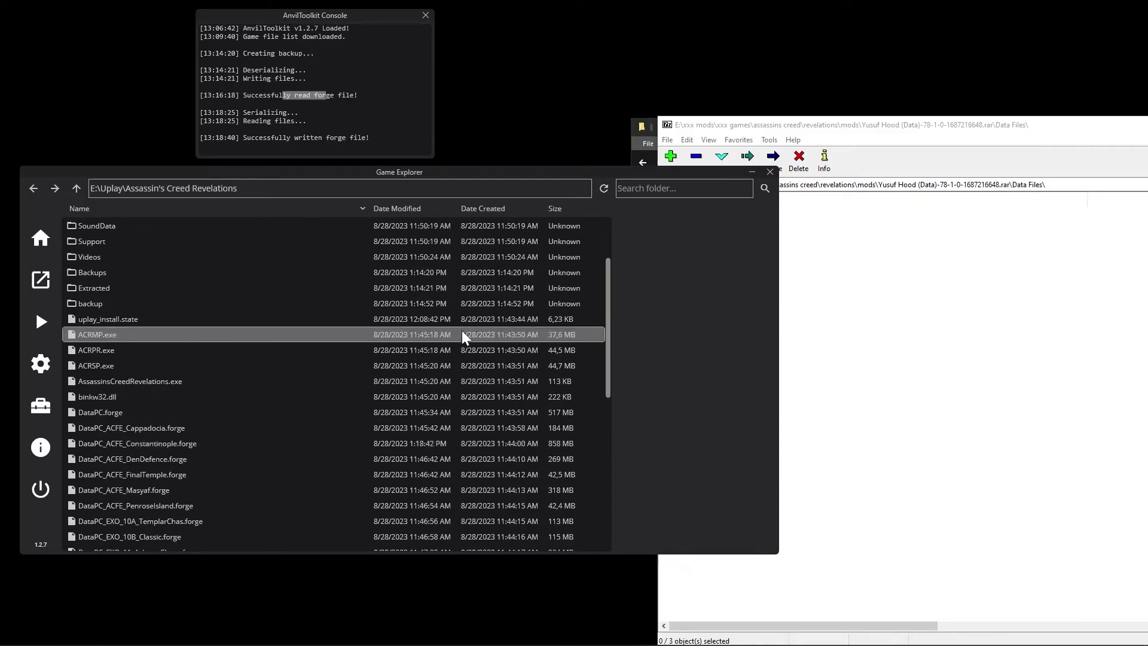
drag(628, 119, 646, 118)
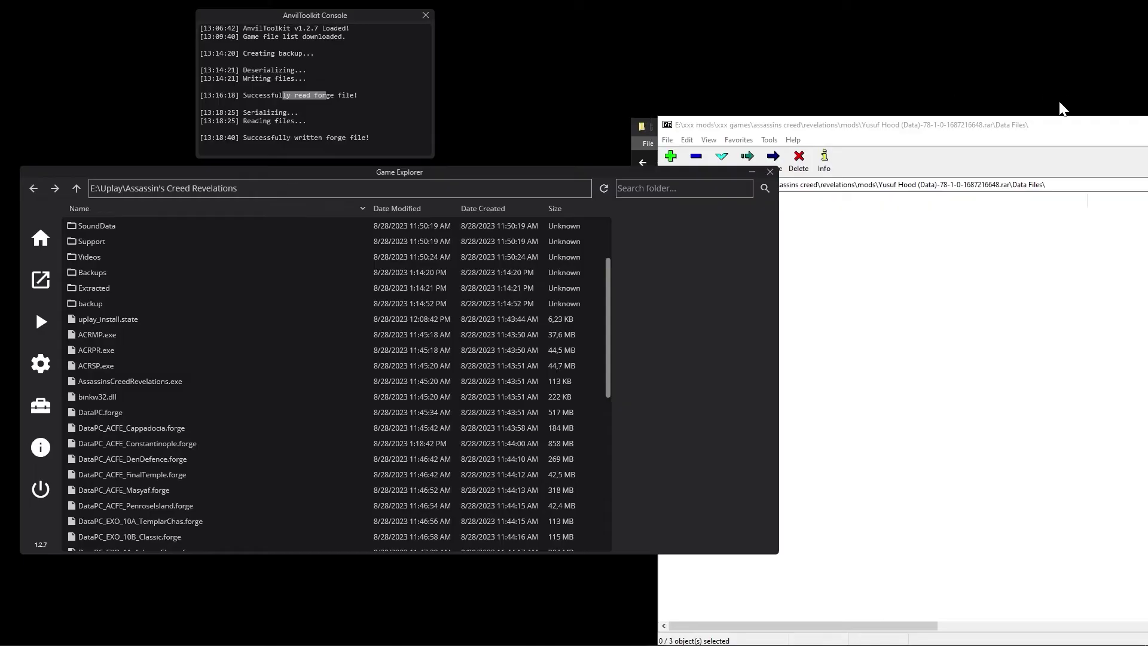
Close the Data archive and open Yusuf Hood (Forge).rar from the mods folder, selecting its forge file.
click(1118, 126)
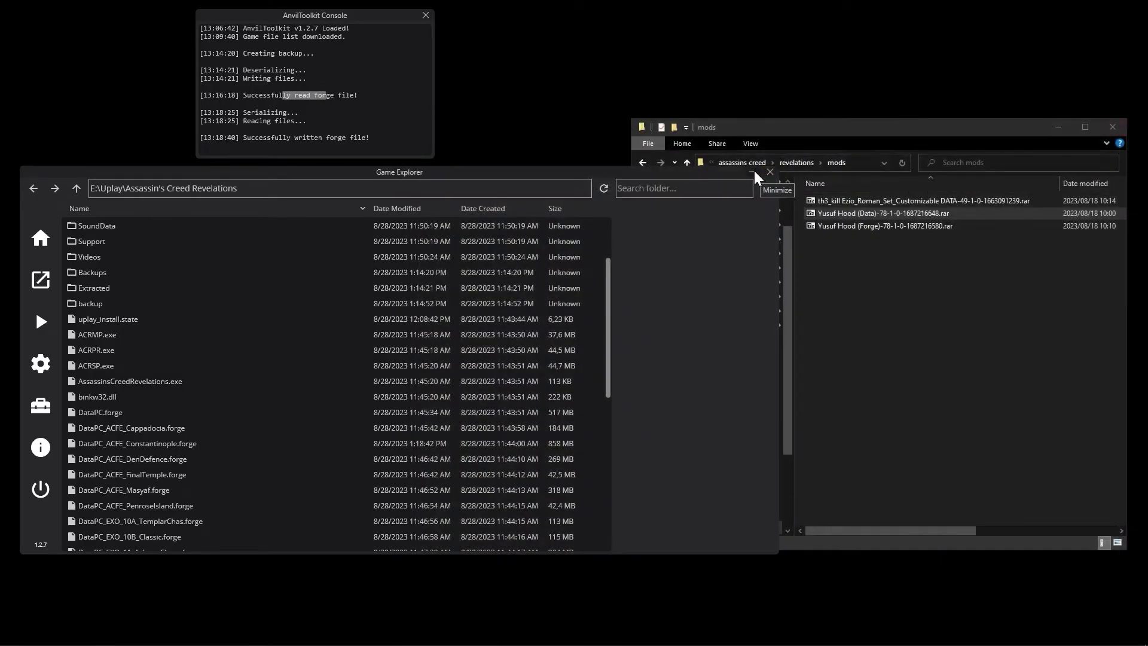
click(754, 171)
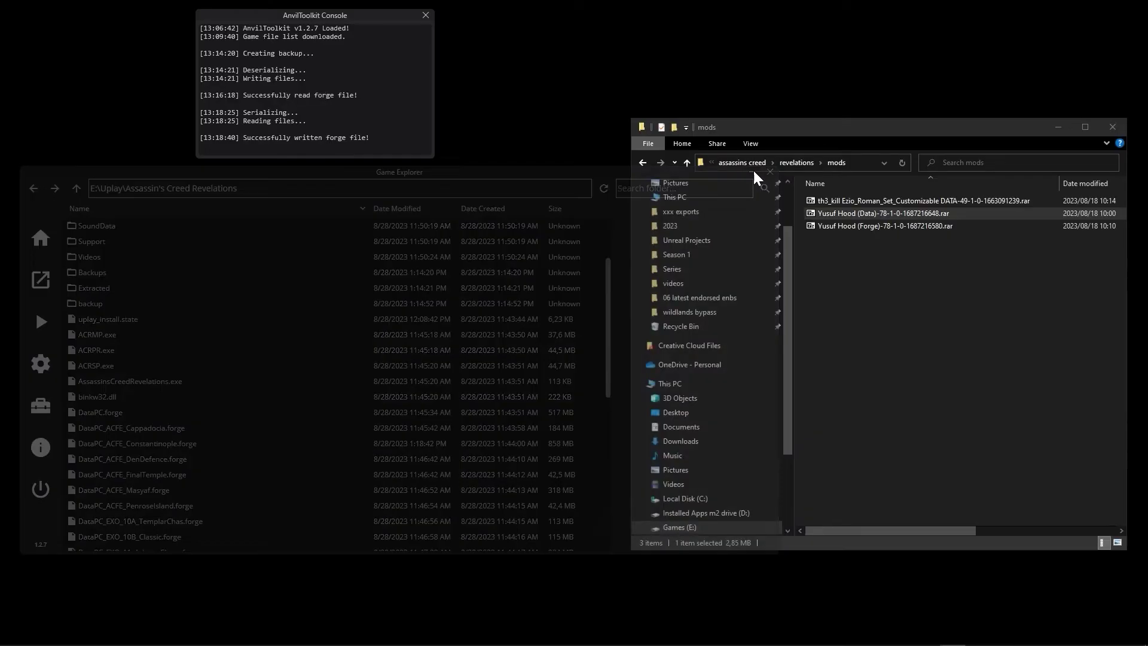
click(641, 163)
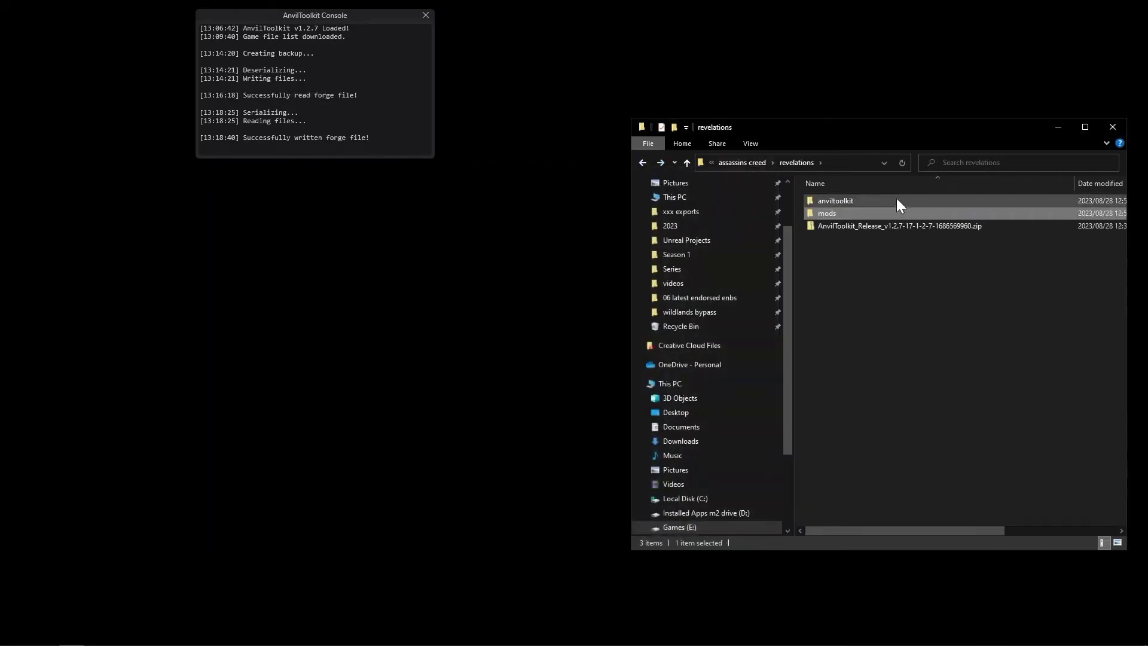
double_click(859, 214)
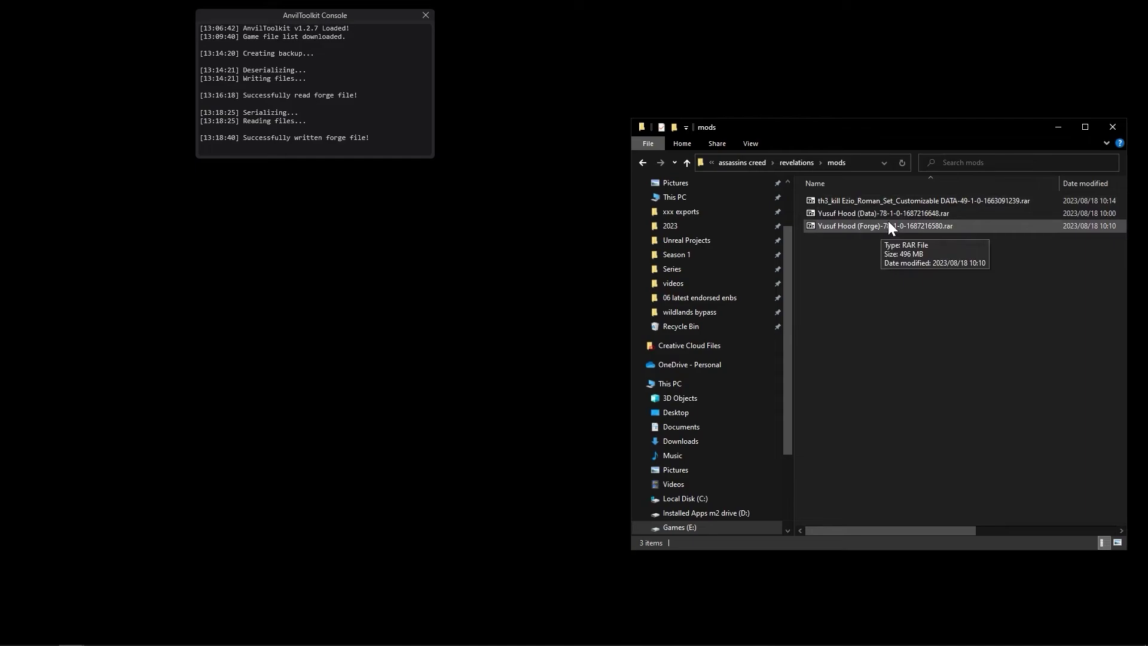
double_click(889, 225)
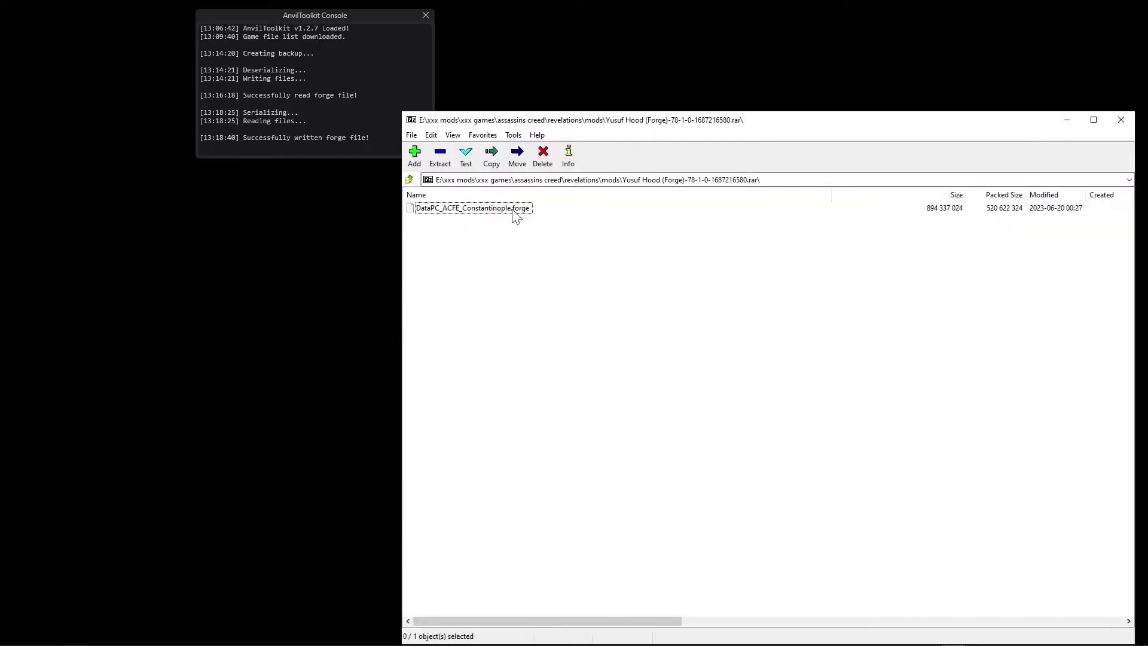
click(512, 211)
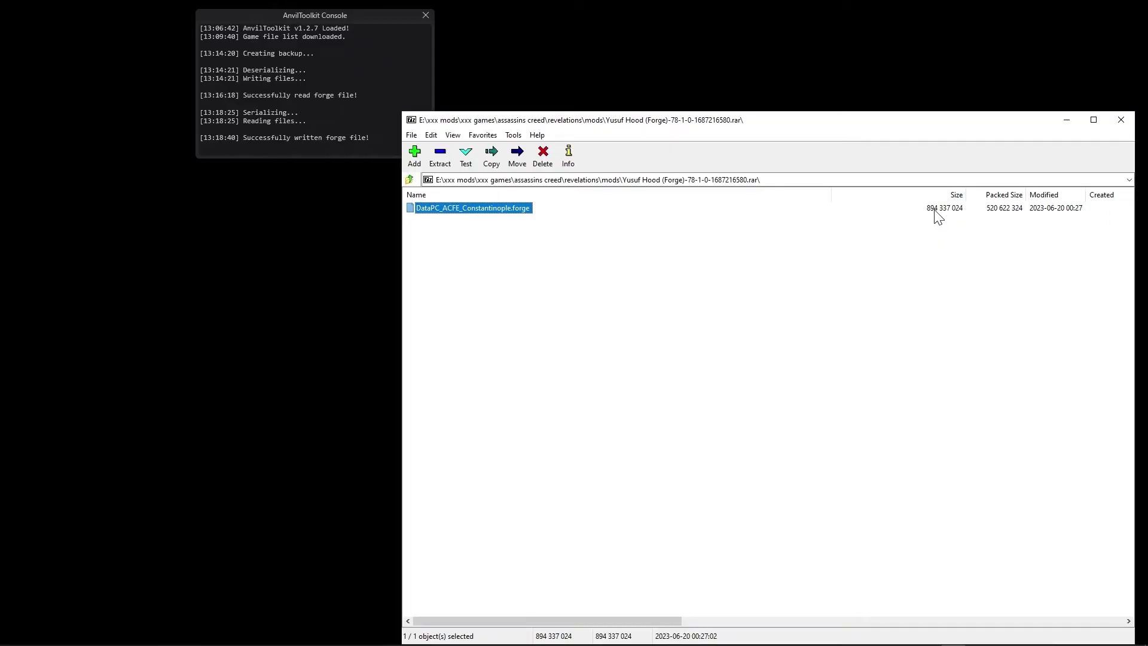
Place the Assassin's Creed Revelations folder beside 7-Zip and select its existing Constantinople forge.
mouse_move(929, 635)
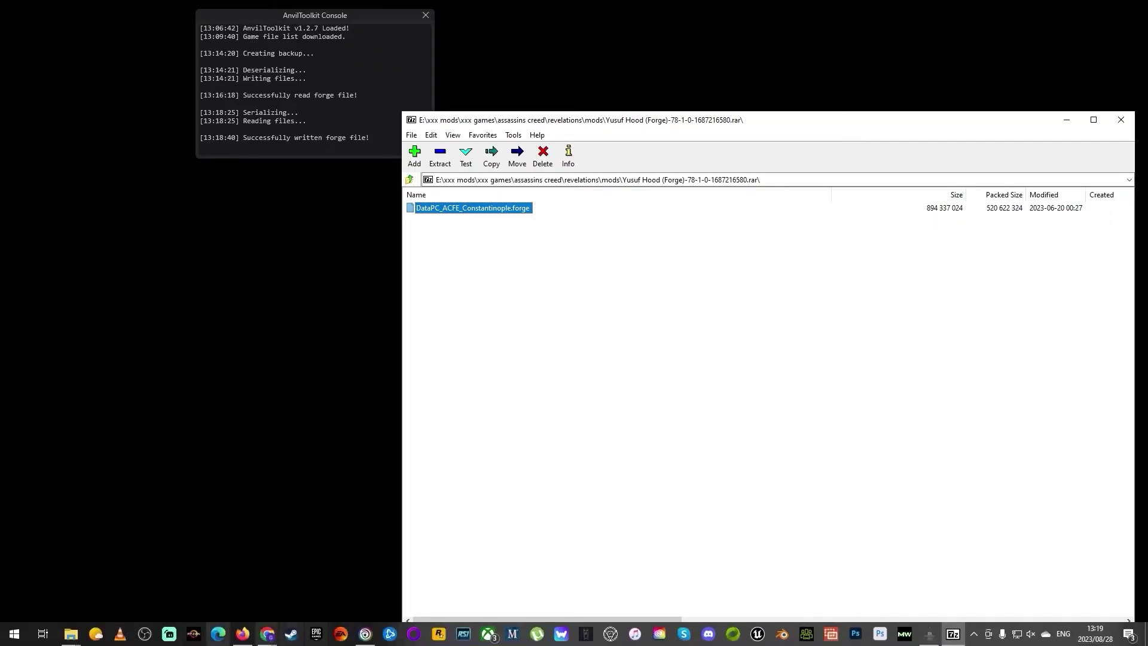
click(71, 633)
click(151, 544)
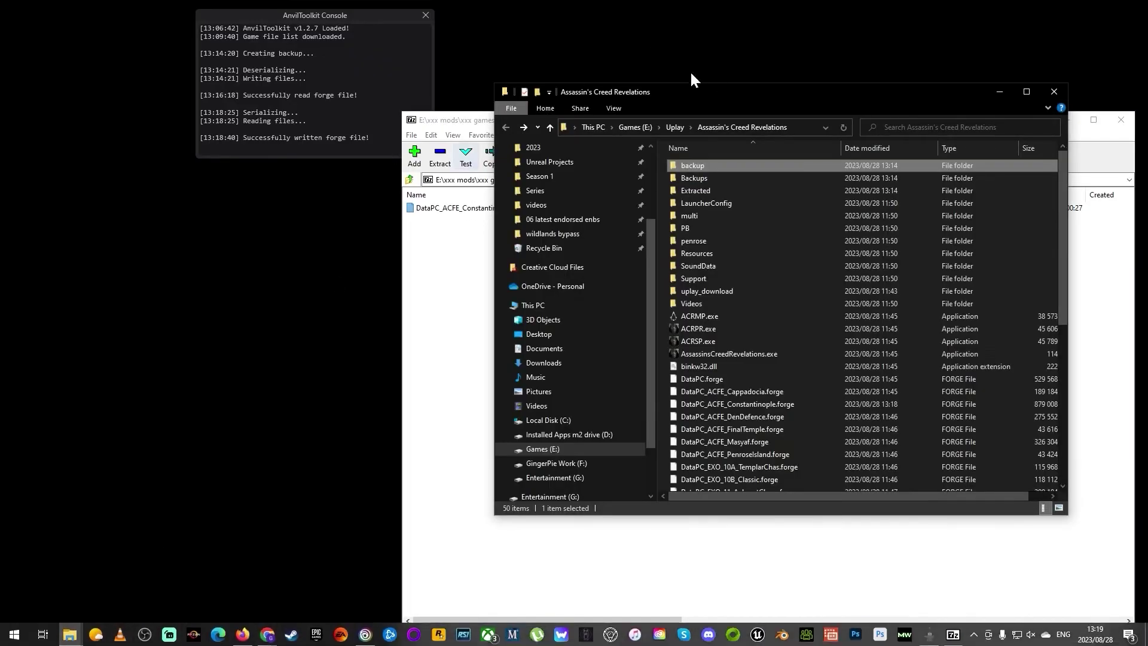
drag(754, 94, 292, 147)
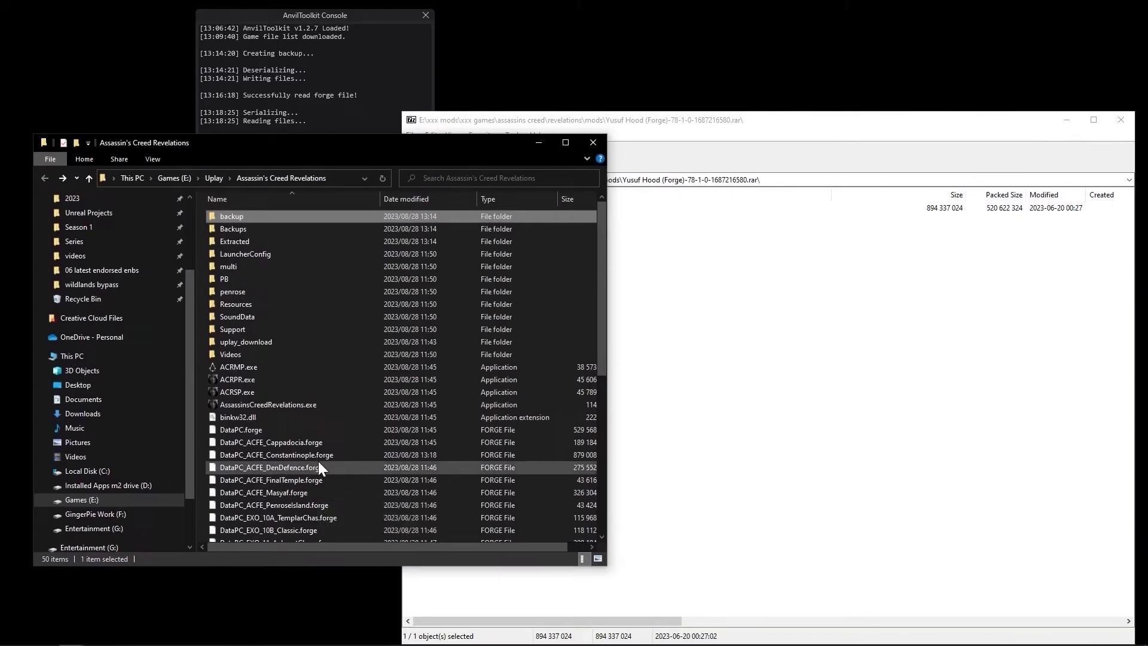
click(322, 456)
drag(655, 120, 888, 117)
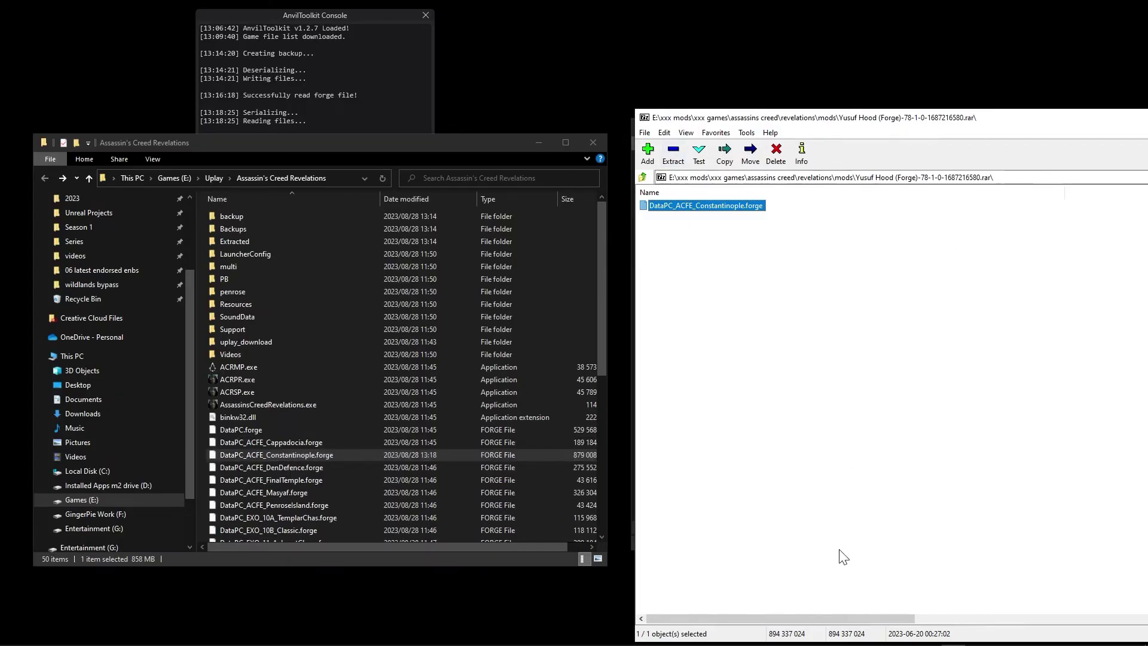
click(314, 457)
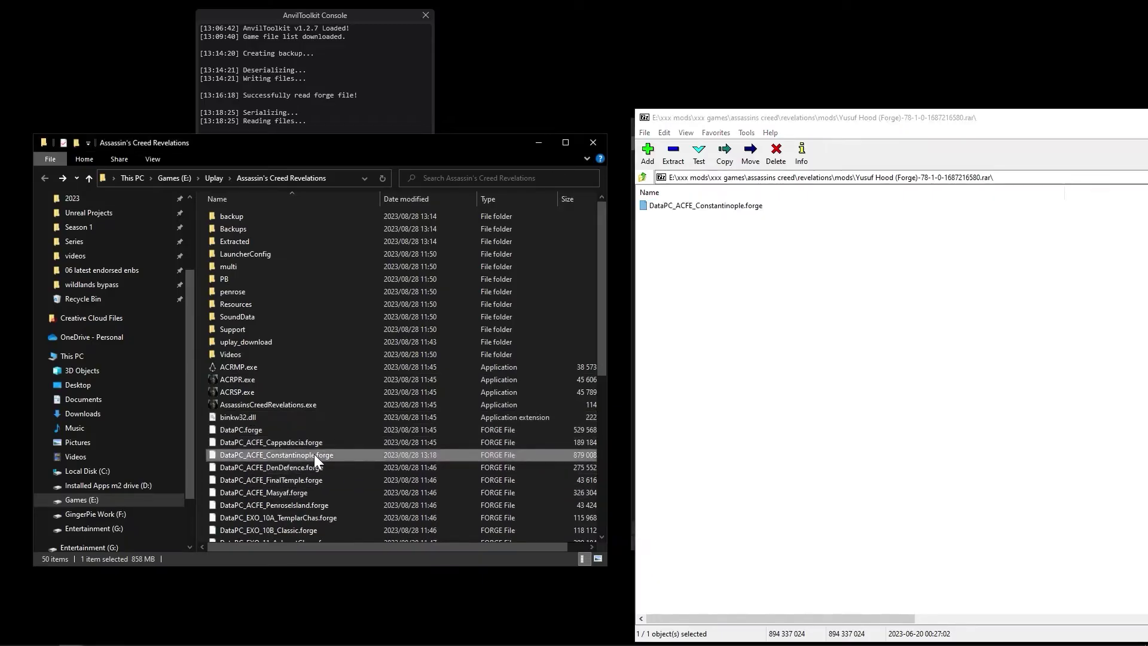